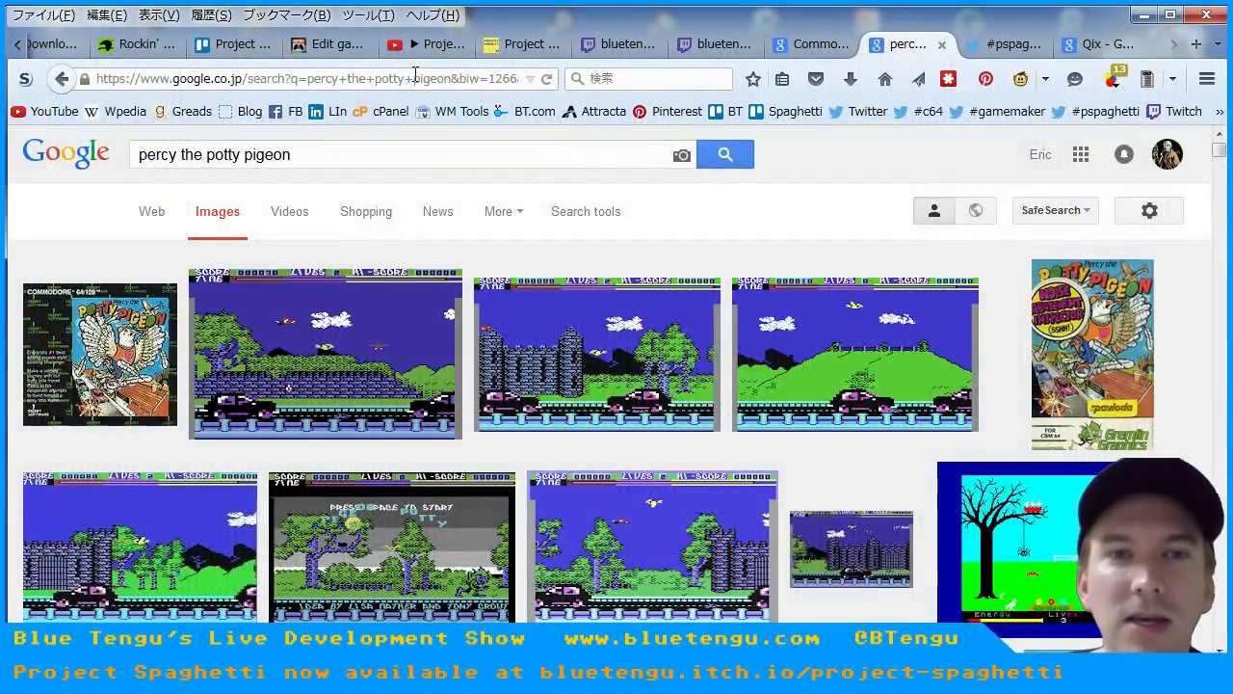
Switch to the Project Spaghetti Trello board and add the In Progress card "(1.0) Bug | Move with keyboard&mouse at same time speeds things up too fast".
{"action": "left_click", "coordinate": [273, 51]}
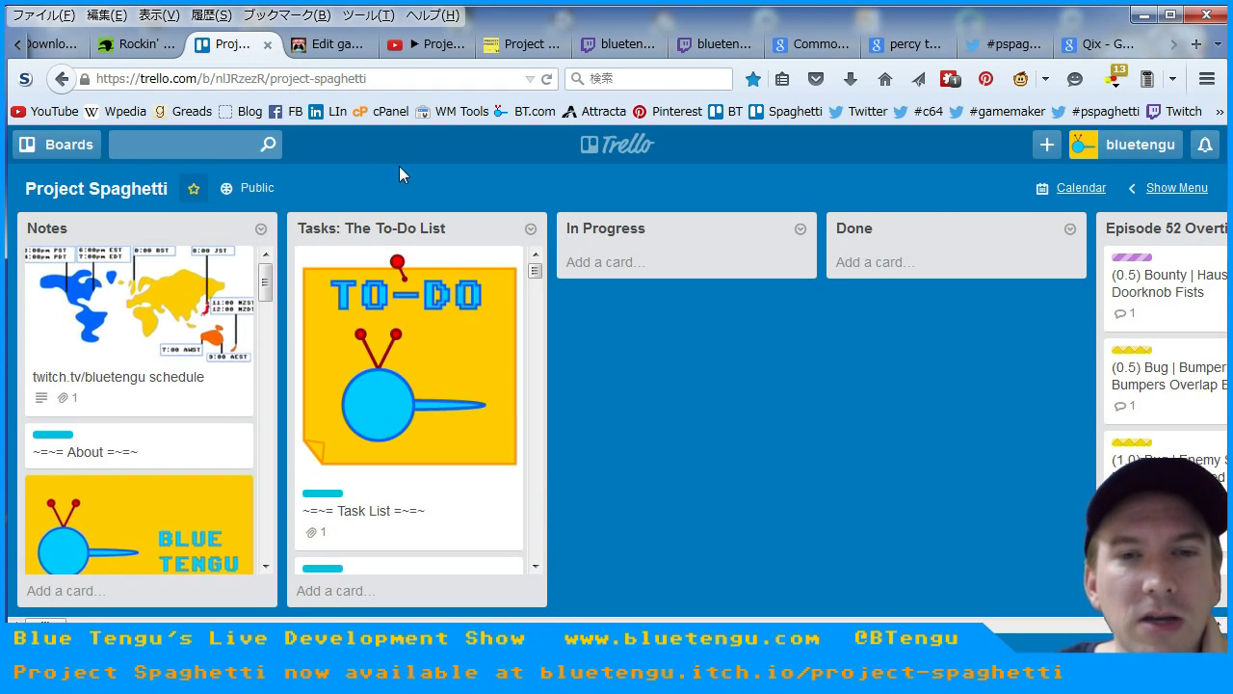
{"action": "left_click", "coordinate": [598, 268]}
{"action": "type", "text": "(1"}
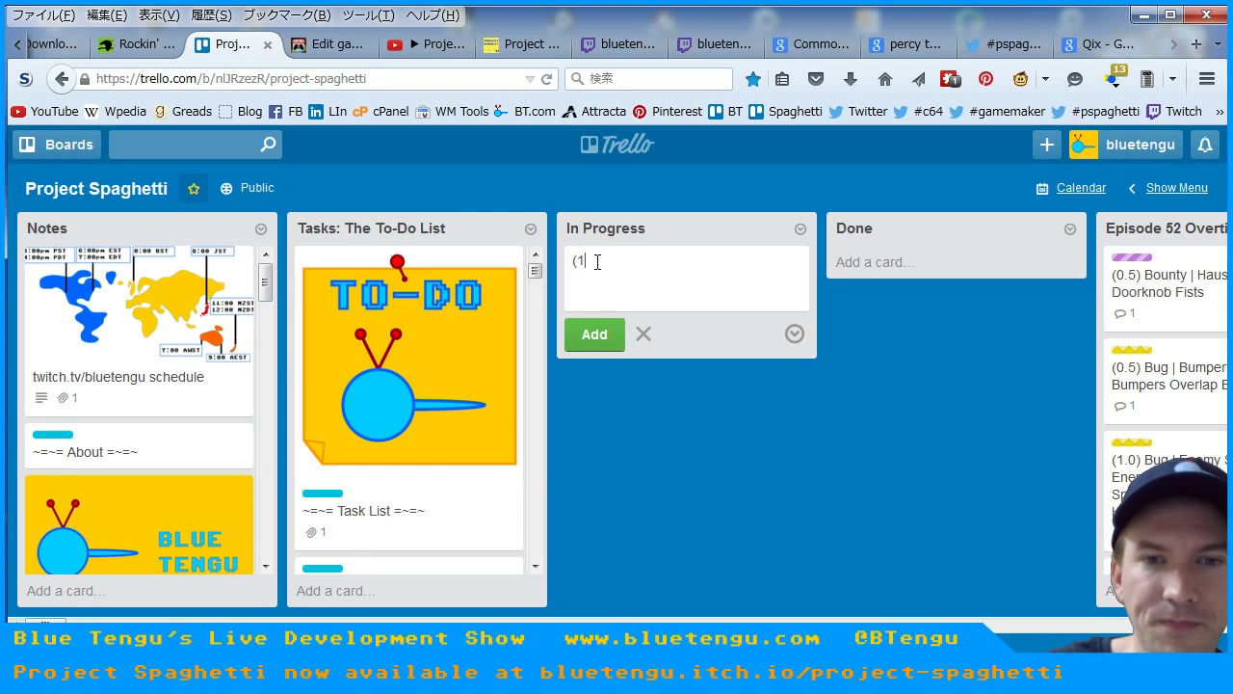
{"action": "type", "text": ".0) Bu"}
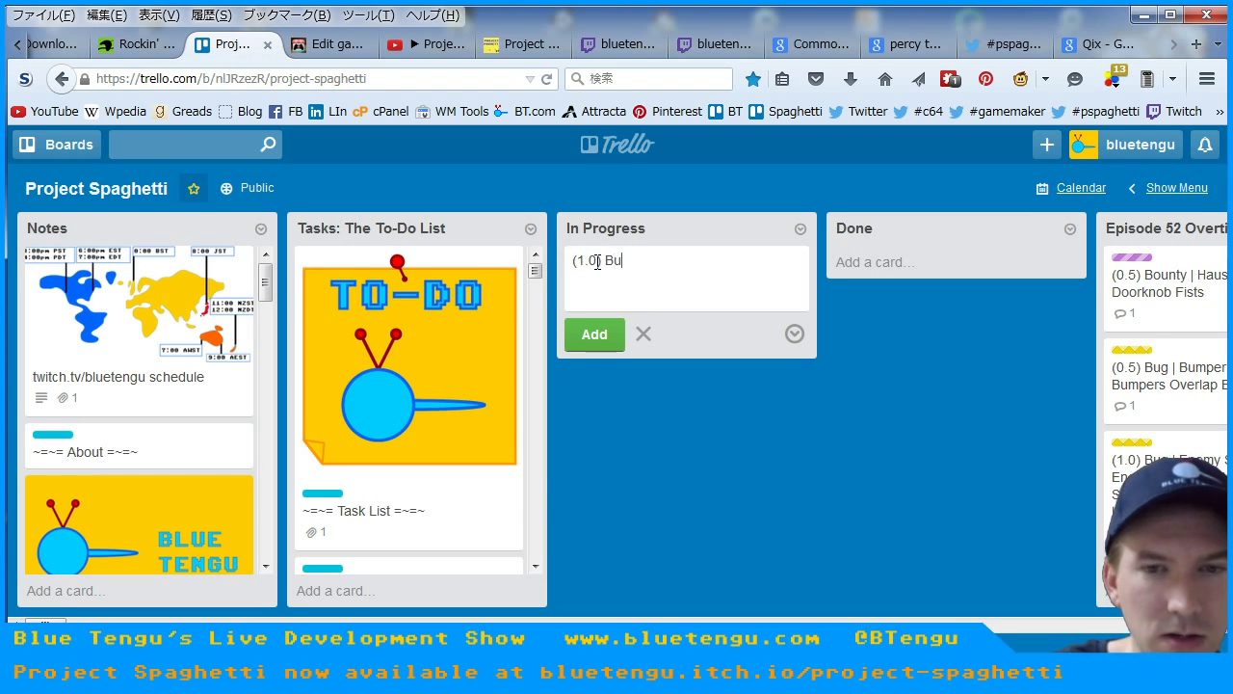
{"action": "type", "text": "g | Mov"}
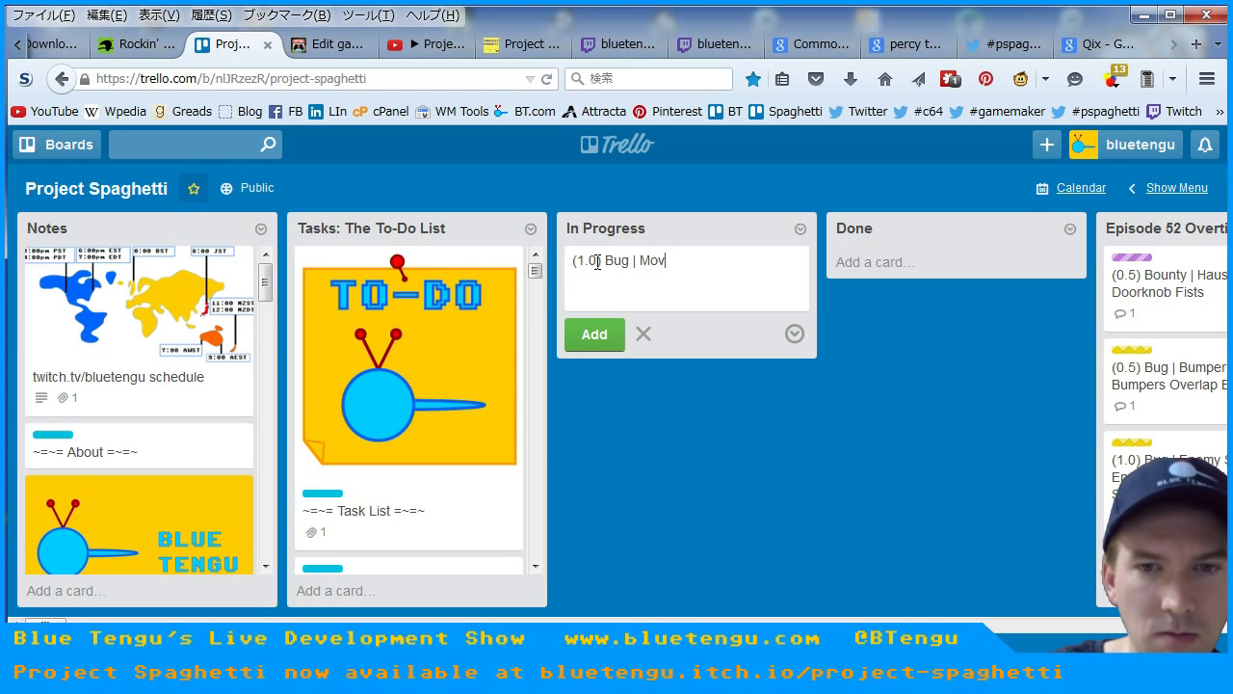
{"action": "type", "text": "e with ke"}
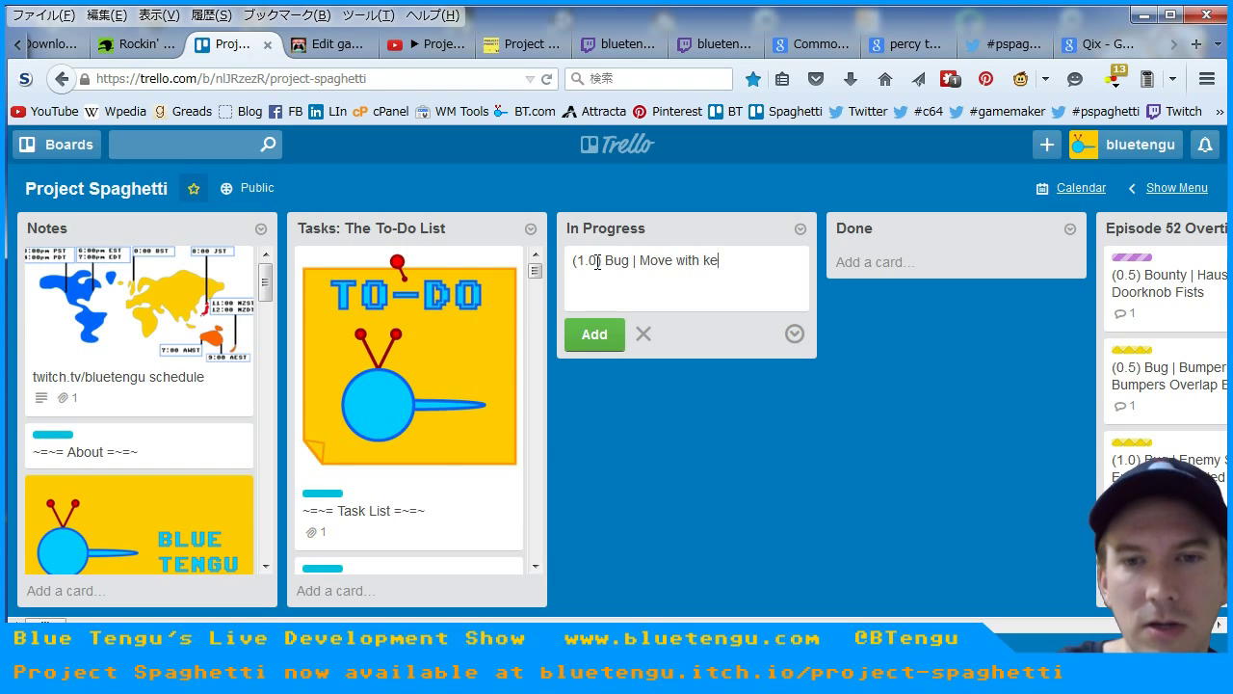
{"action": "type", "text": "yboard&"}
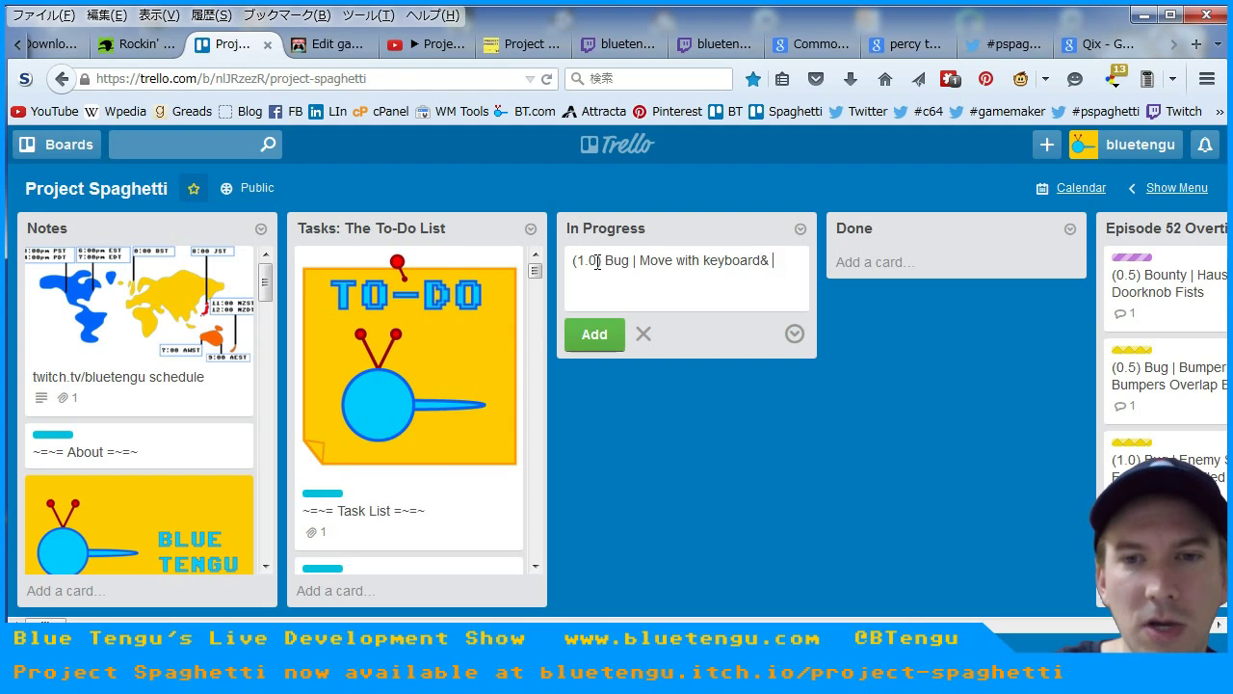
{"action": "type", "text": "mouse at sa"}
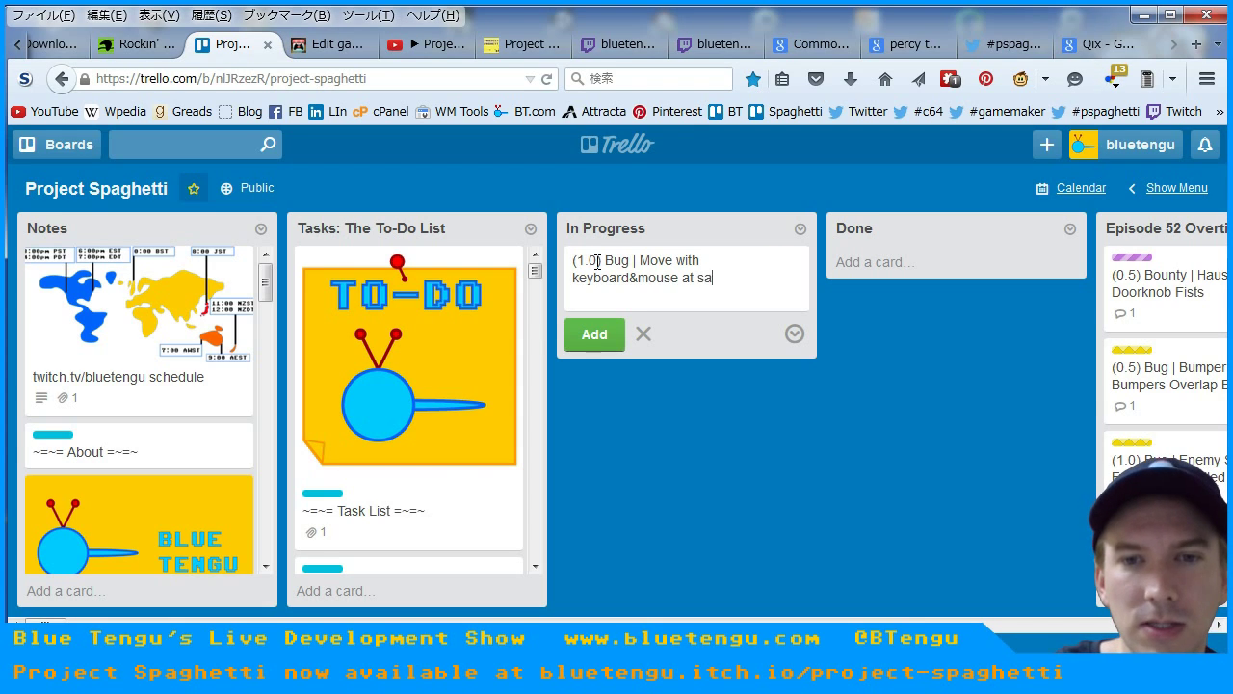
{"action": "type", "text": "me time speed"}
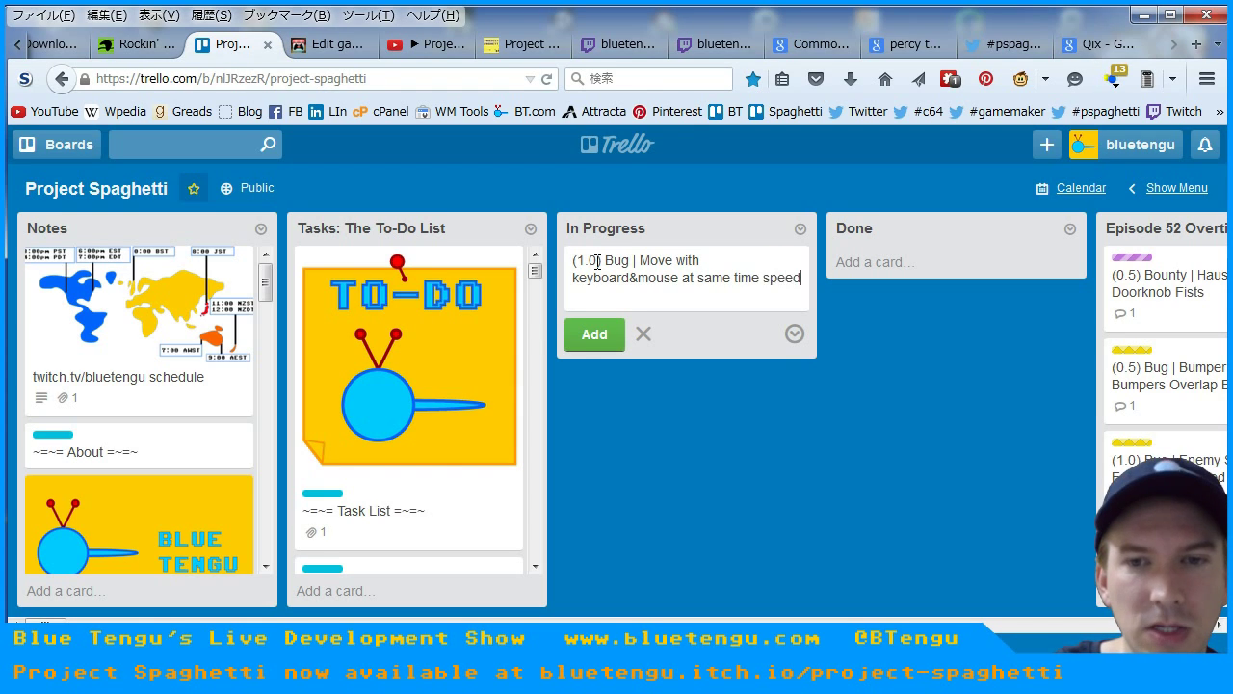
{"action": "type", "text": "s things up too f"}
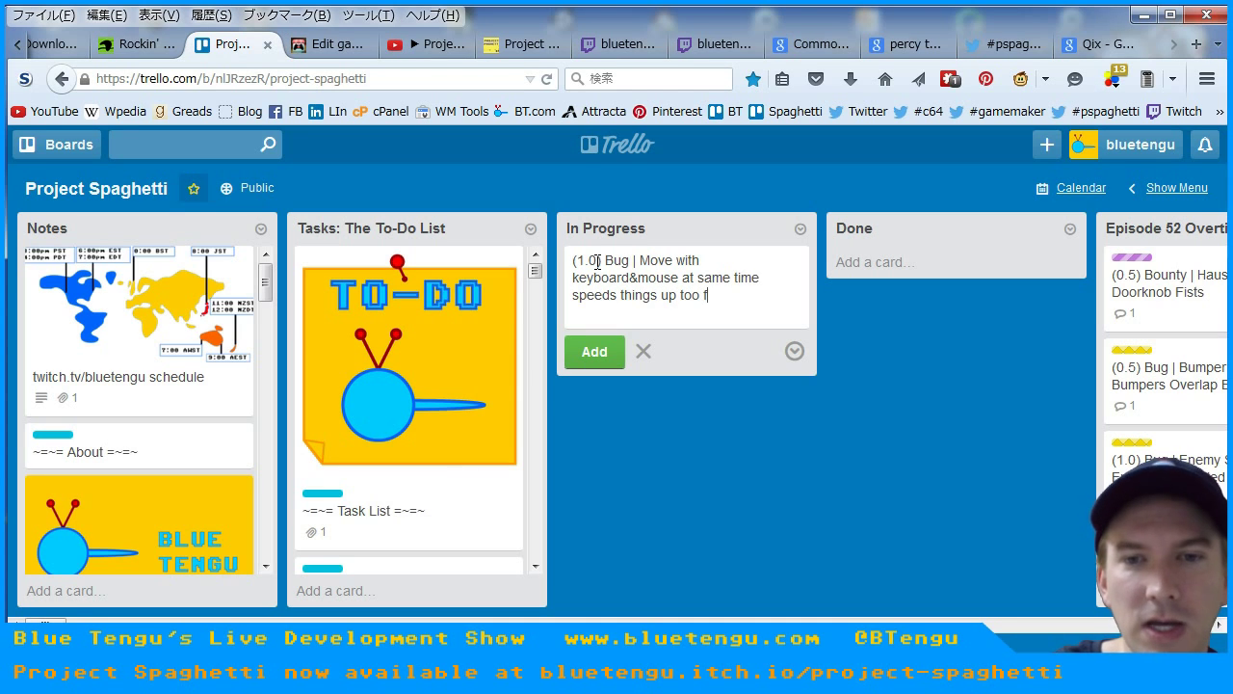
{"action": "type", "text": "ast (Fea"}
{"action": "key", "text": "BackSpace"}
{"action": "key", "text": "BackSpace"}
{"action": "key", "text": "BackSpace"}
{"action": "key", "text": "BackSpace"}
{"action": "key", "text": "BackSpace"}
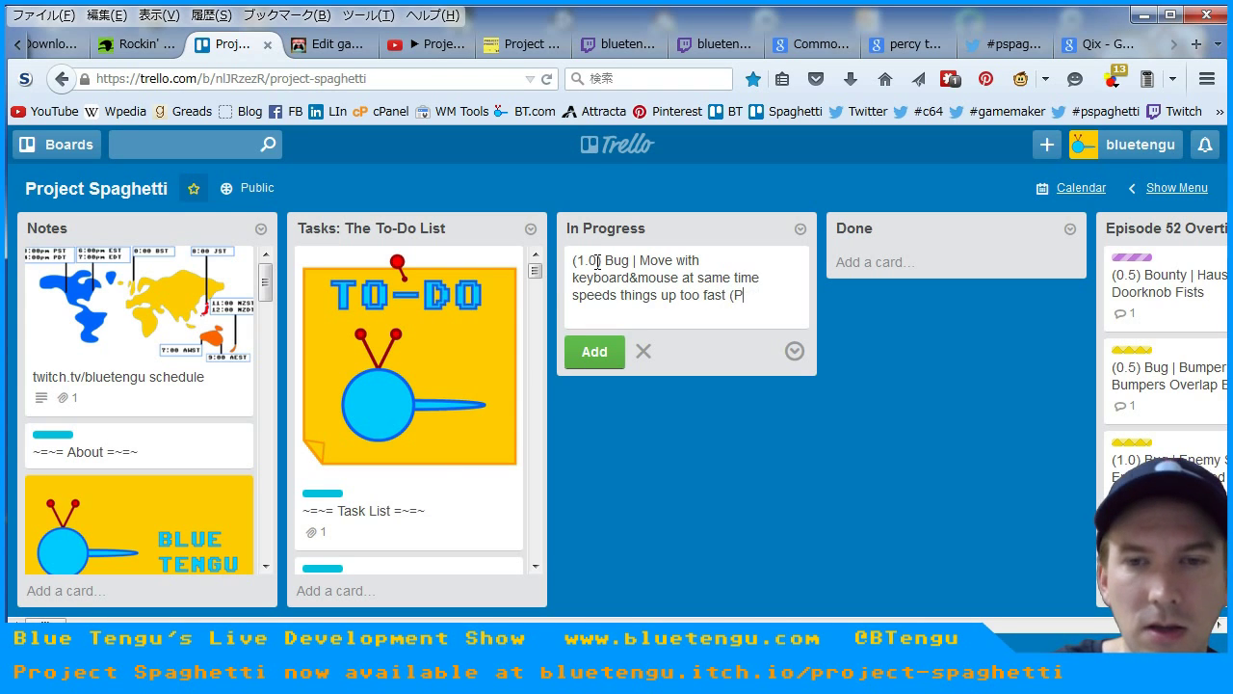
{"action": "left_click", "coordinate": [594, 354]}
Post a comment containing the contributor's username on the keyboard-and-mouse speed bug card.
{"action": "left_click", "coordinate": [637, 278]}
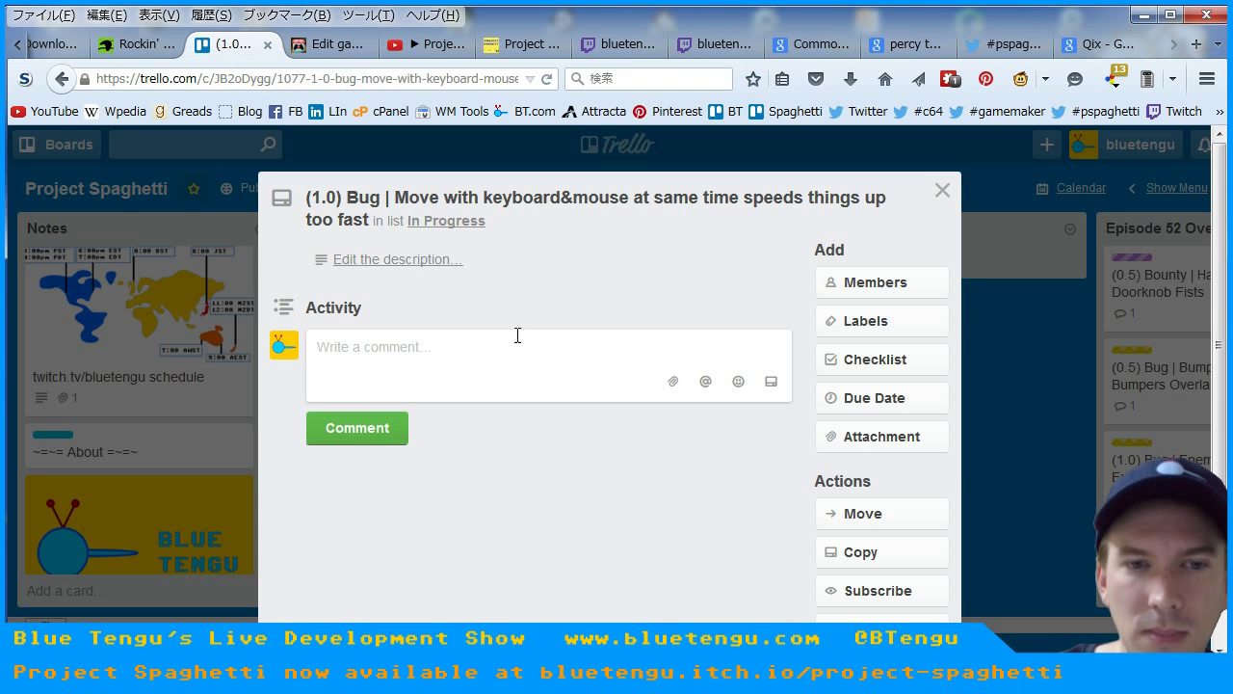
{"action": "type", "text": "Pand"}
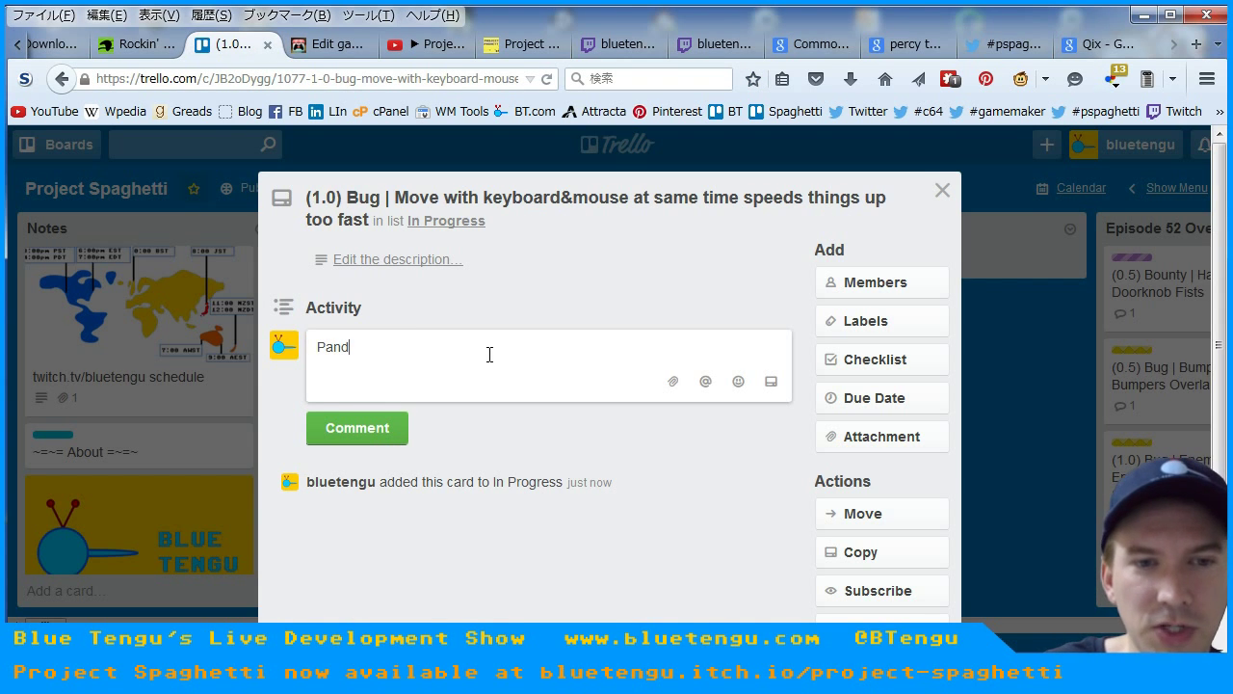
{"action": "type", "text": "abitz"}
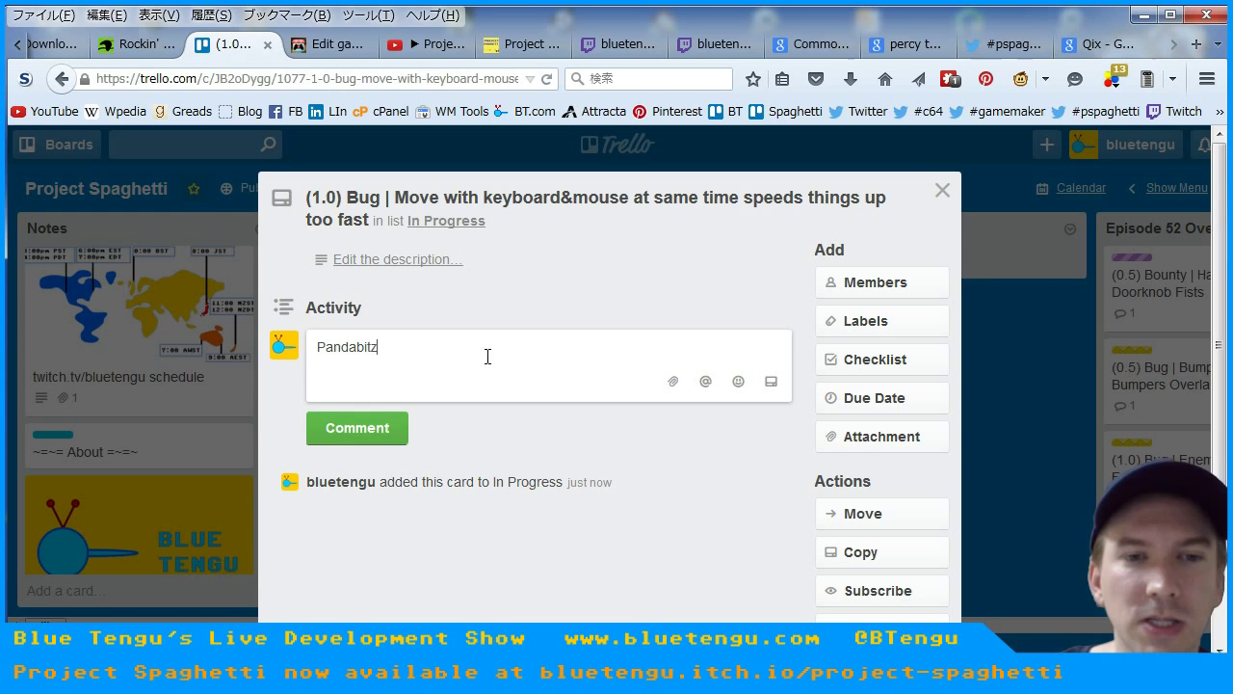
{"action": "left_click", "coordinate": [352, 429]}
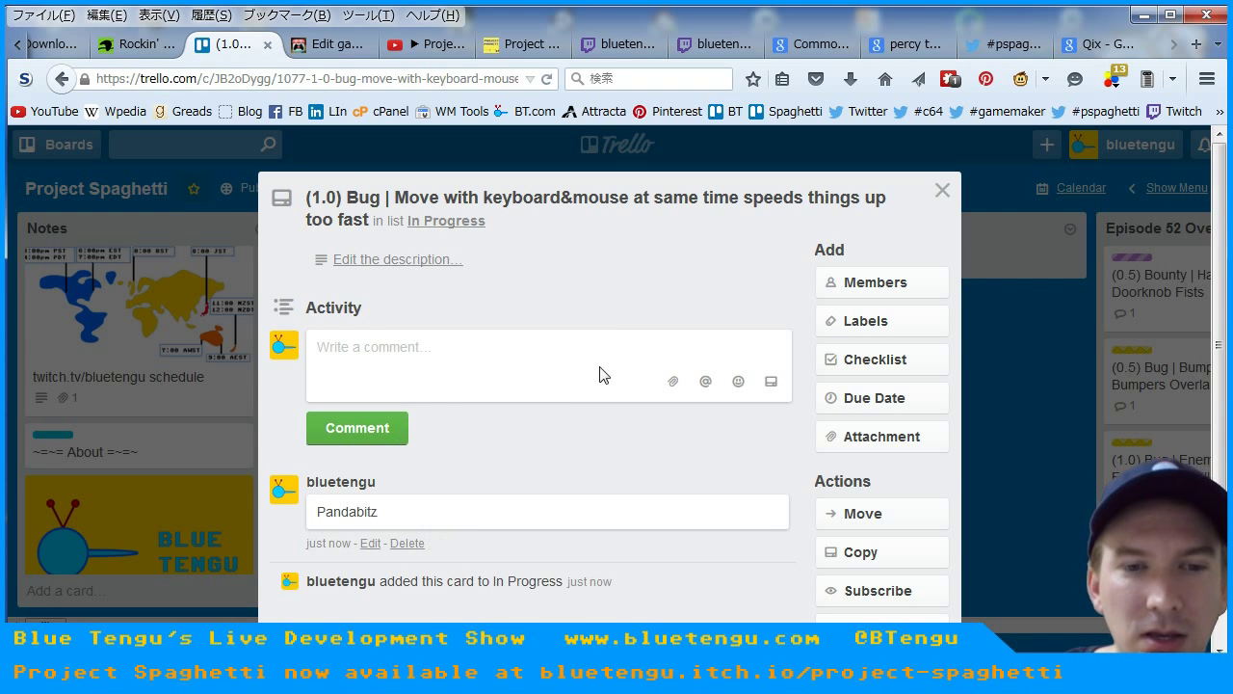
Assign the Game Design label to the keyboard-and-mouse speed bug card and return to the board.
{"action": "left_click", "coordinate": [865, 321]}
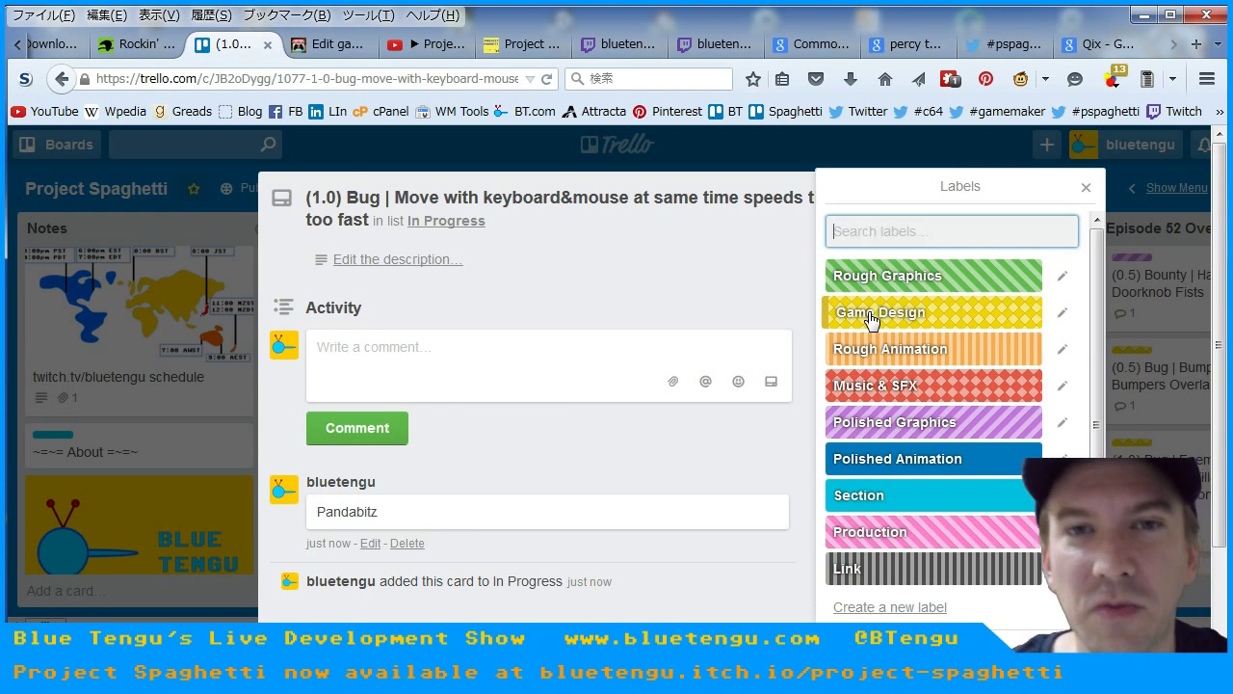
{"action": "left_click", "coordinate": [899, 311]}
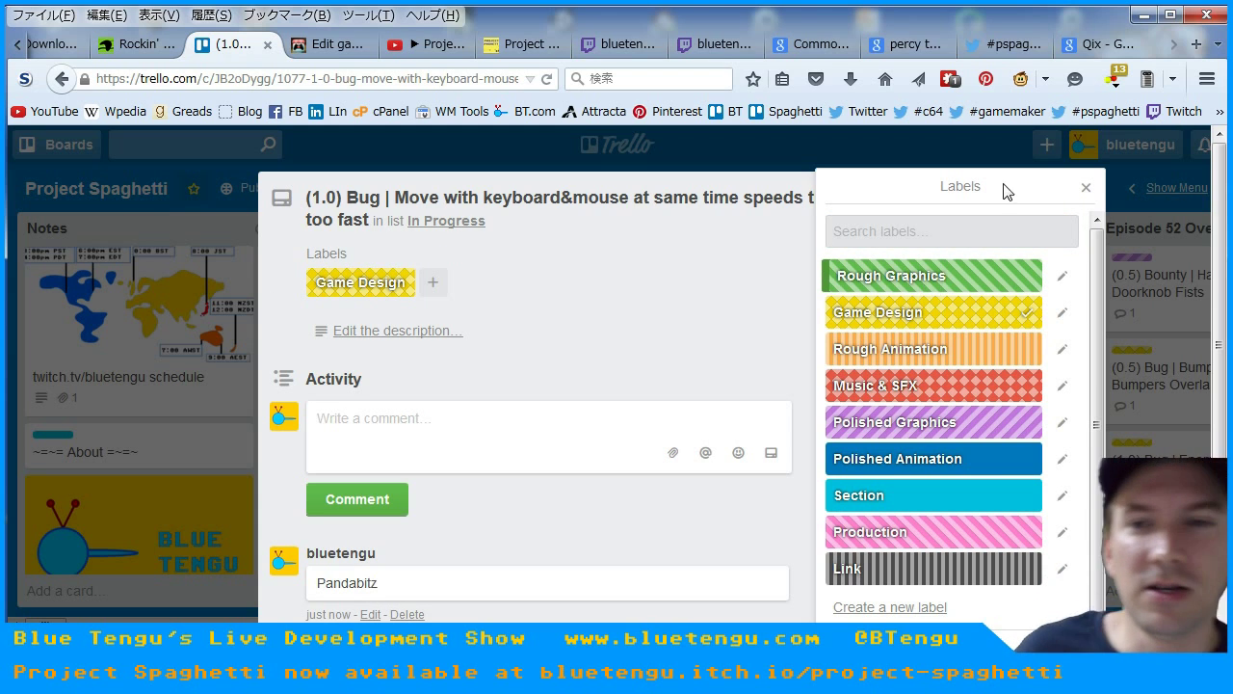
{"action": "left_click", "coordinate": [1081, 187]}
{"action": "left_click", "coordinate": [943, 192]}
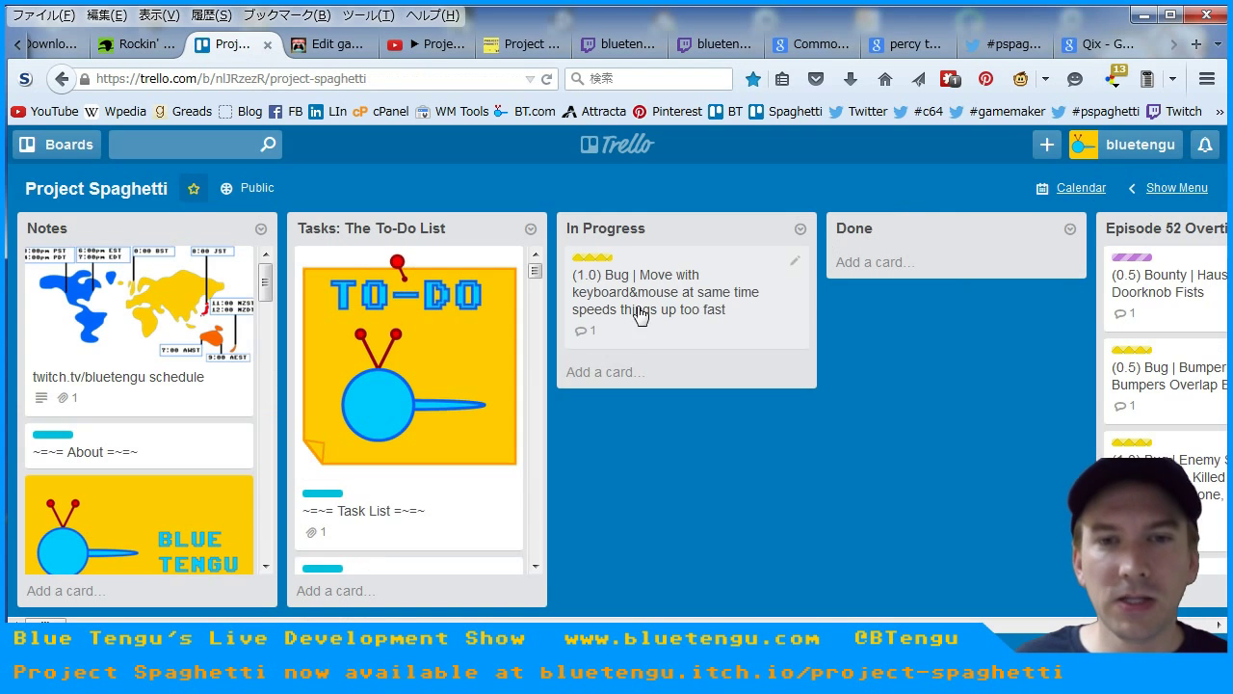
Add the card "(1.0) Last Stand | A Hit Against an Enemy Revives You" to the In Progress list.
{"action": "left_click", "coordinate": [584, 374]}
{"action": "type", "text": "(1"}
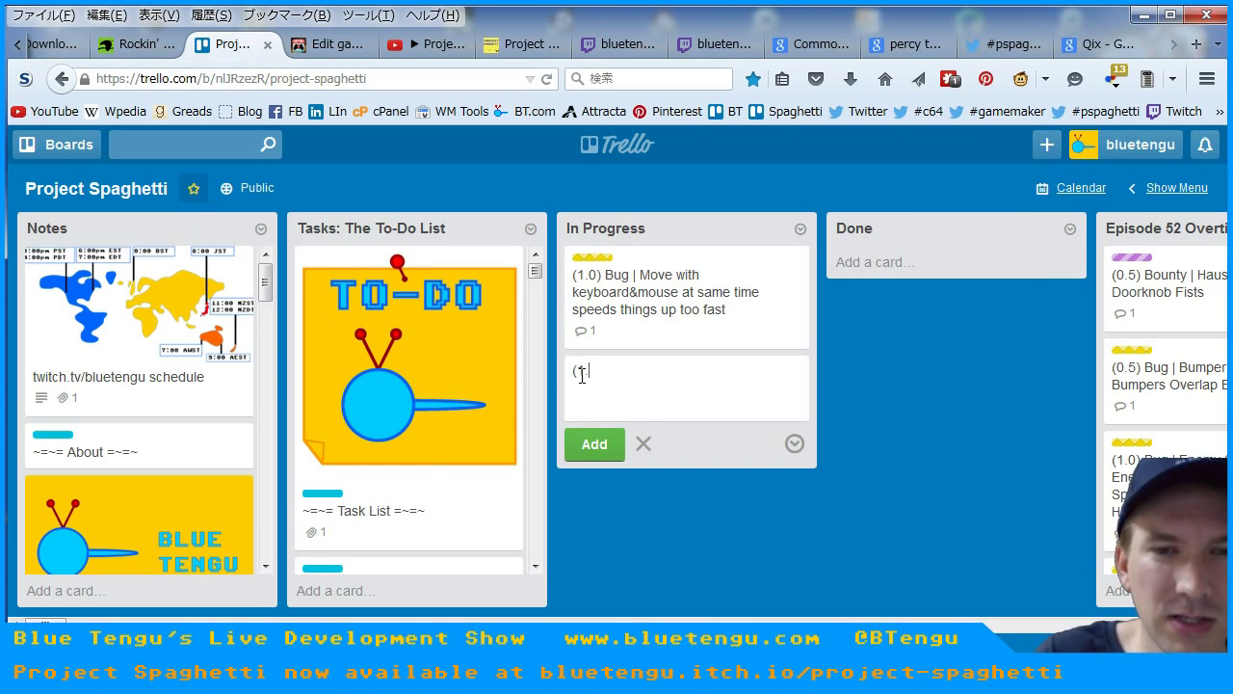
{"action": "type", "text": ".0) Last Stand "}
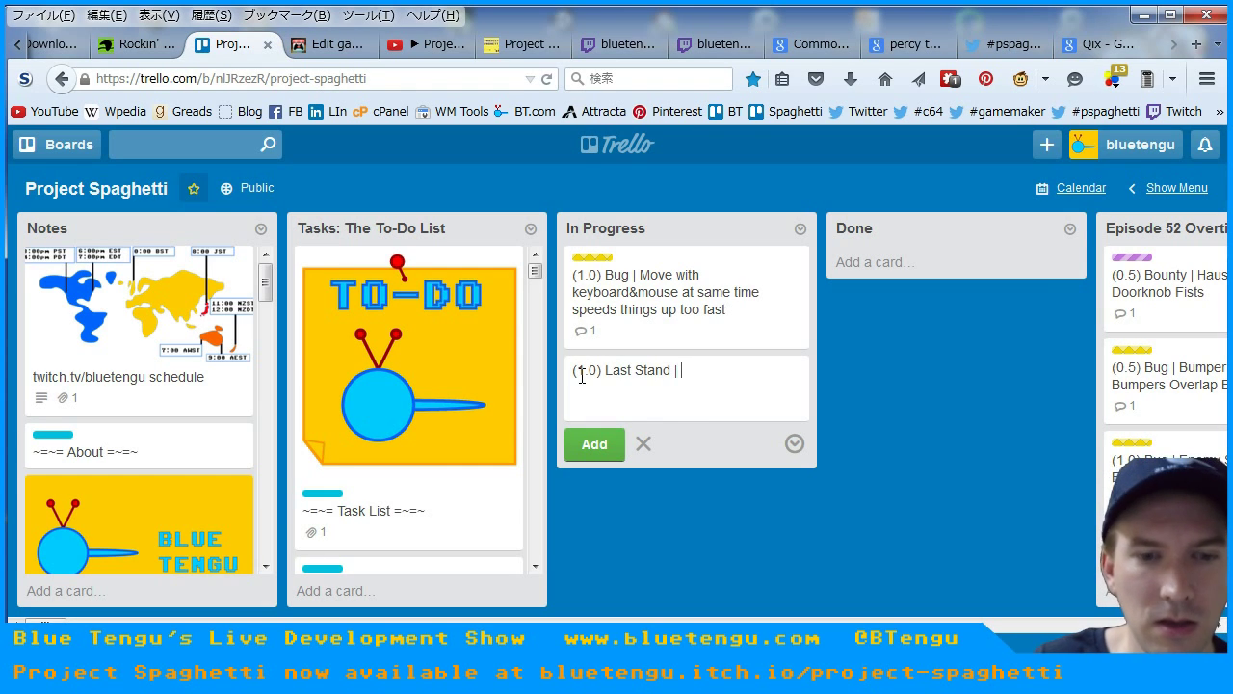
{"action": "type", "text": "| A Hit "}
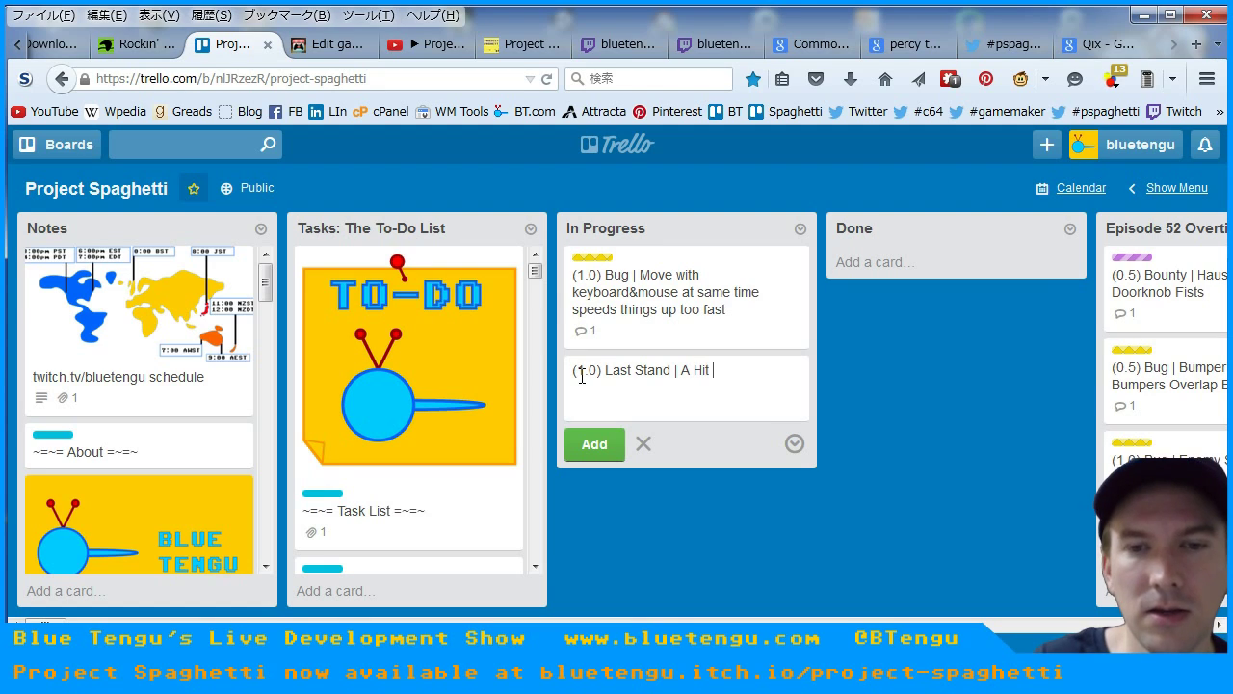
{"action": "type", "text": "Against an Enem"}
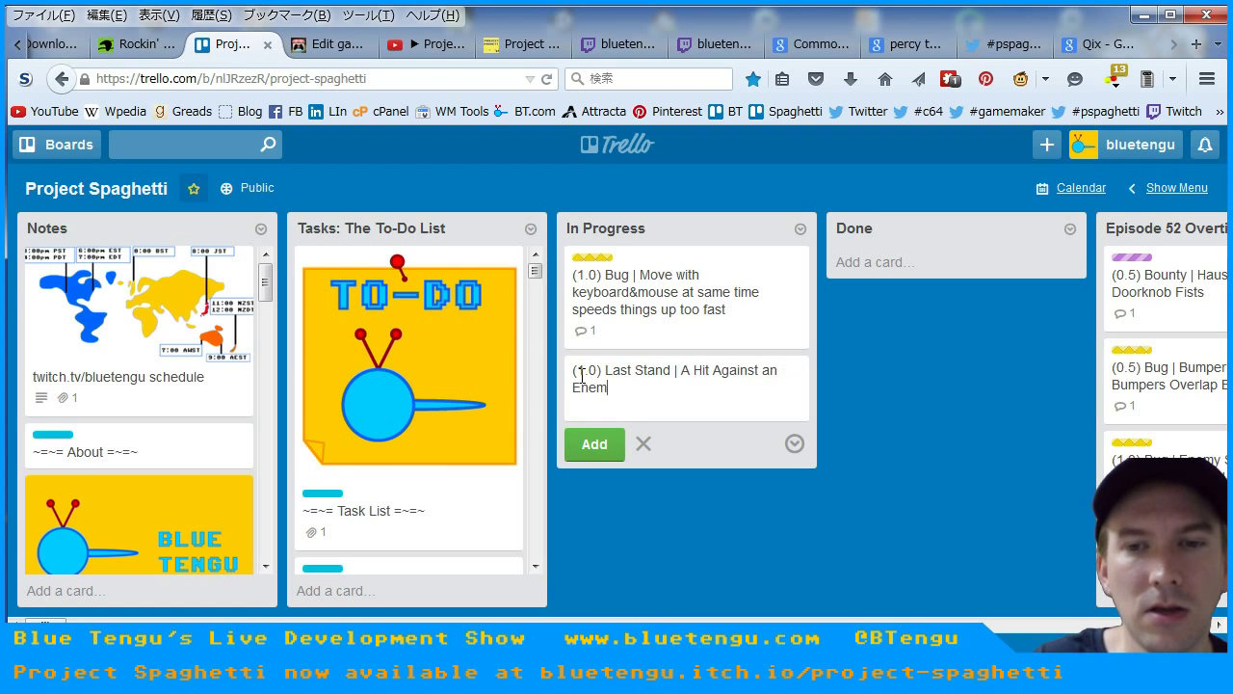
{"action": "type", "text": "y Revives You"}
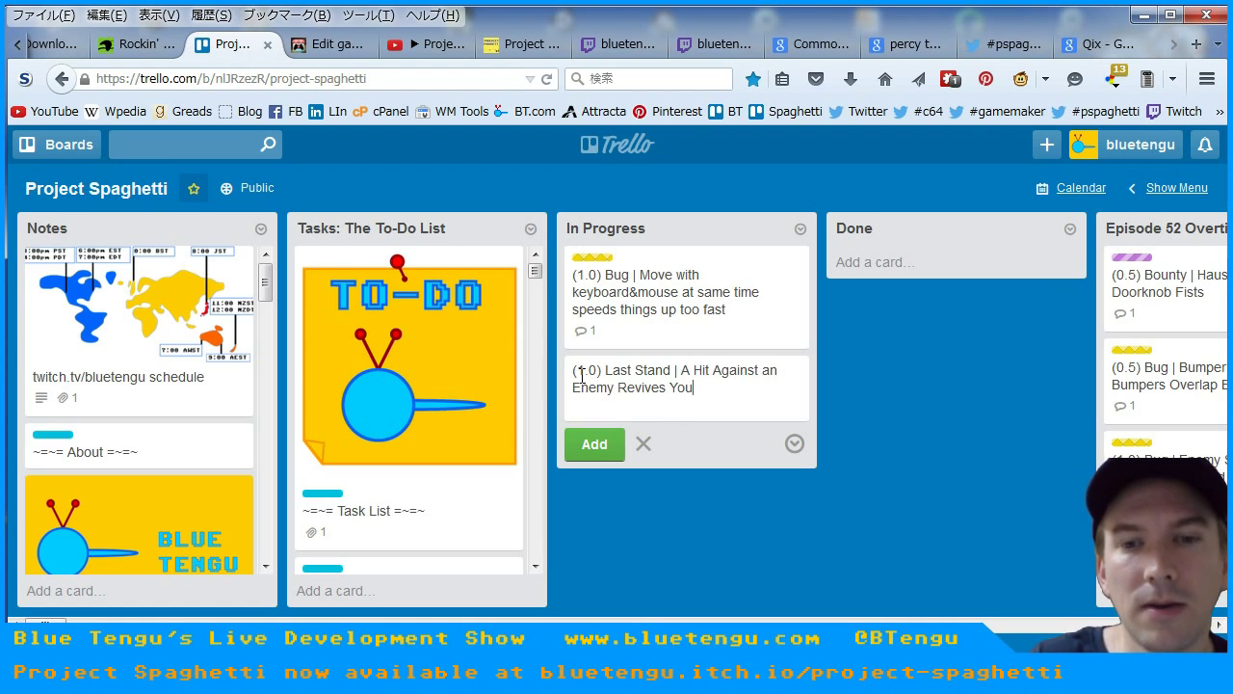
{"action": "left_click", "coordinate": [595, 444]}
Assign the Game Design label to the Last Stand card and return to the board.
{"action": "left_click", "coordinate": [629, 388]}
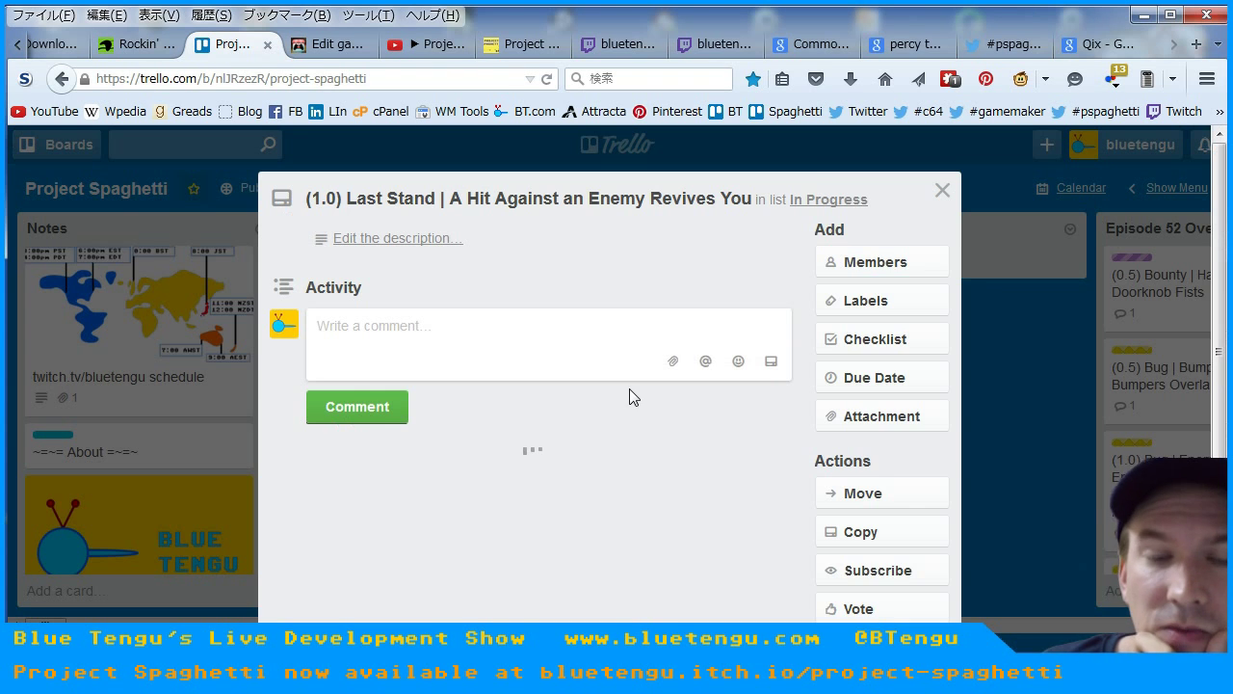
{"action": "left_click", "coordinate": [865, 301]}
{"action": "left_click", "coordinate": [870, 310]}
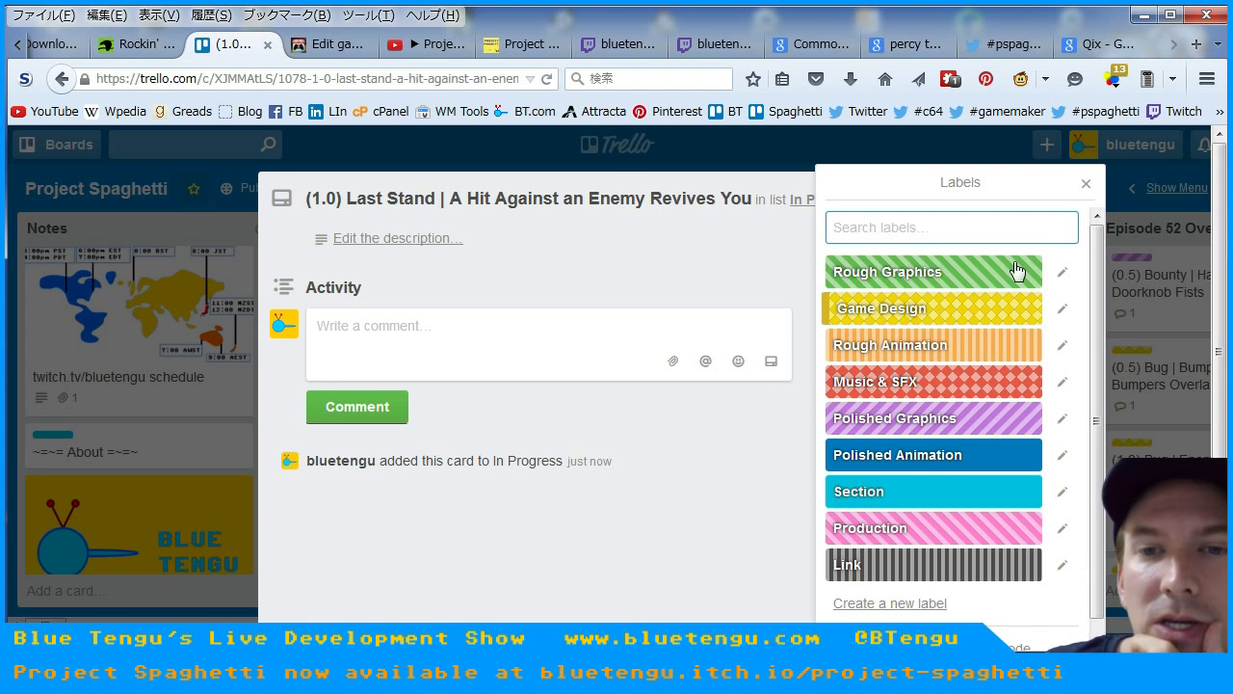
{"action": "left_click", "coordinate": [1087, 184]}
{"action": "left_click", "coordinate": [945, 193]}
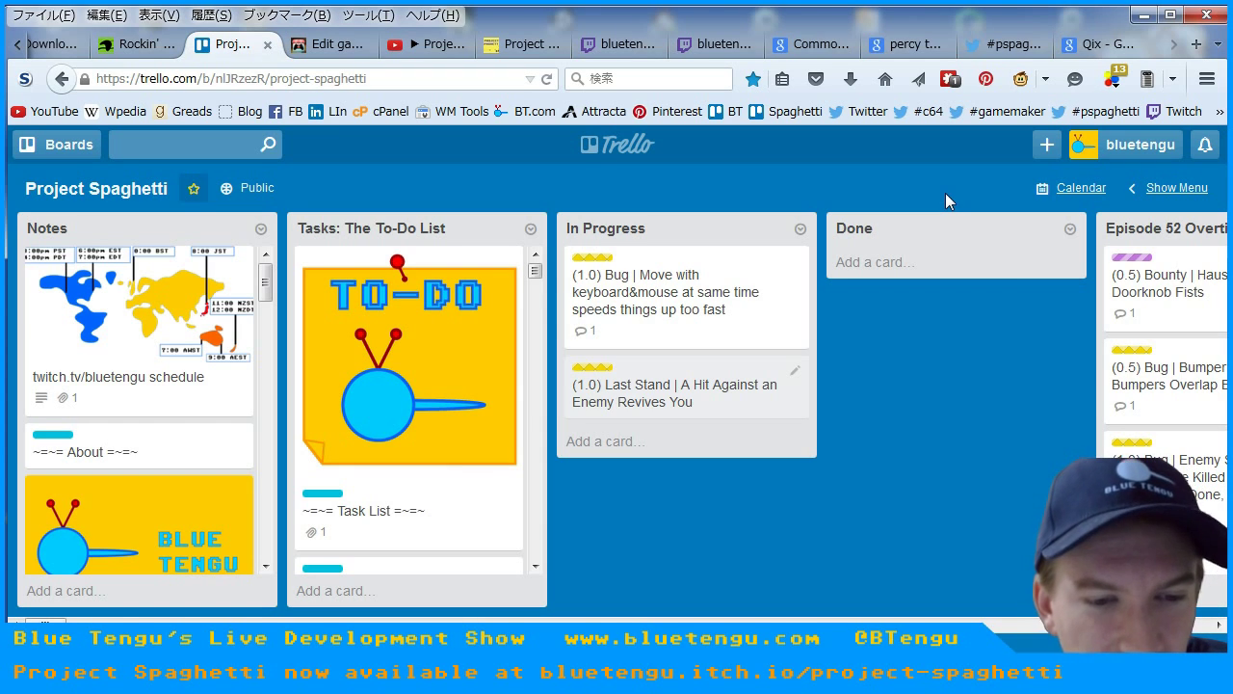
Add the card "(1.0) Bug | Can still scoot while dead" to the In Progress list.
{"action": "left_click", "coordinate": [633, 445]}
{"action": "type", "text": "(1.0) "}
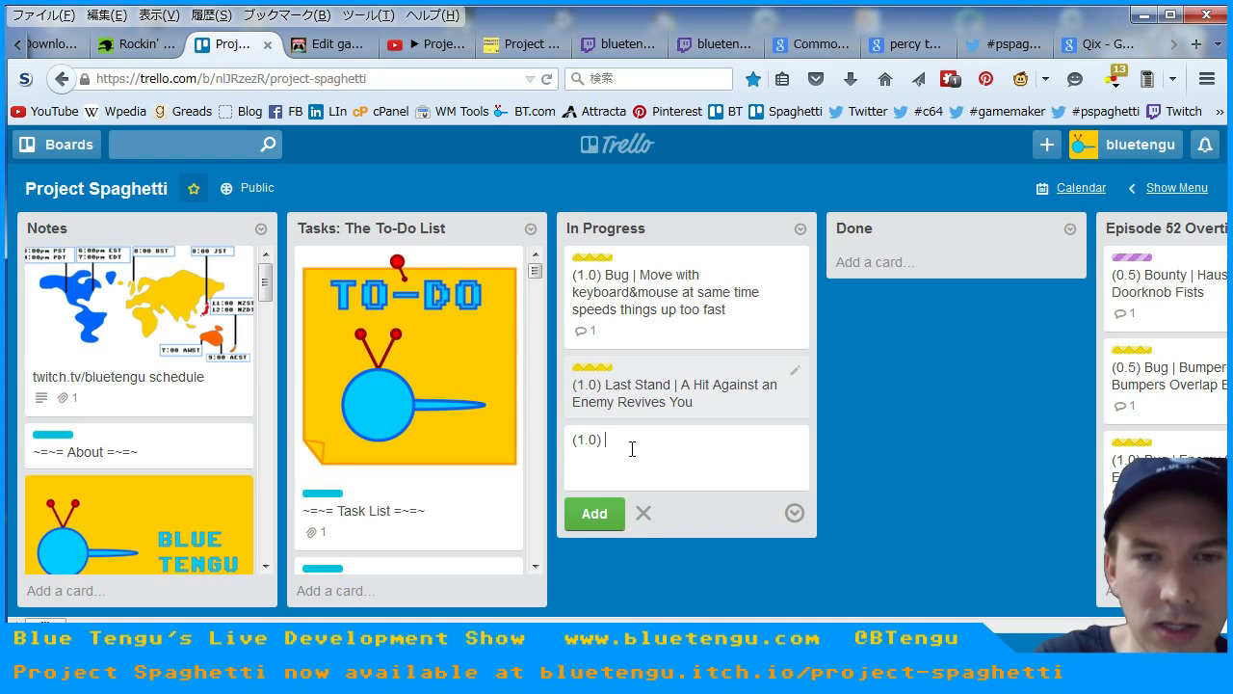
{"action": "type", "text": "Bug "}
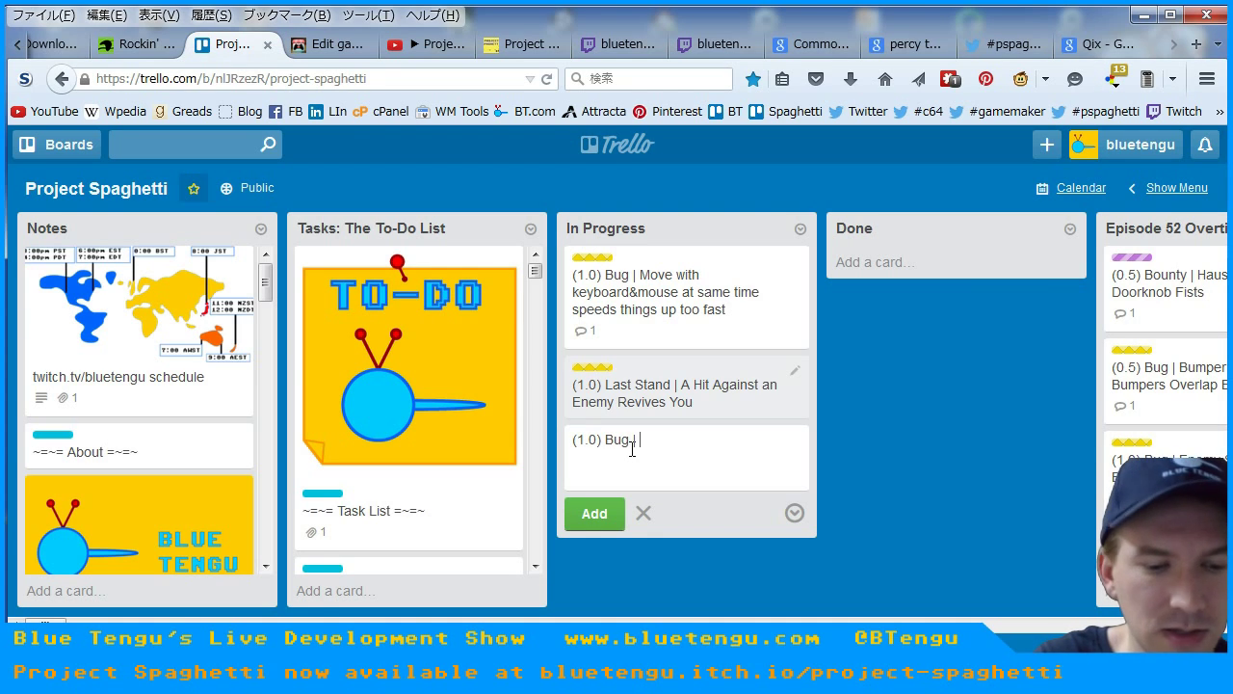
{"action": "type", "text": "| Can sti"}
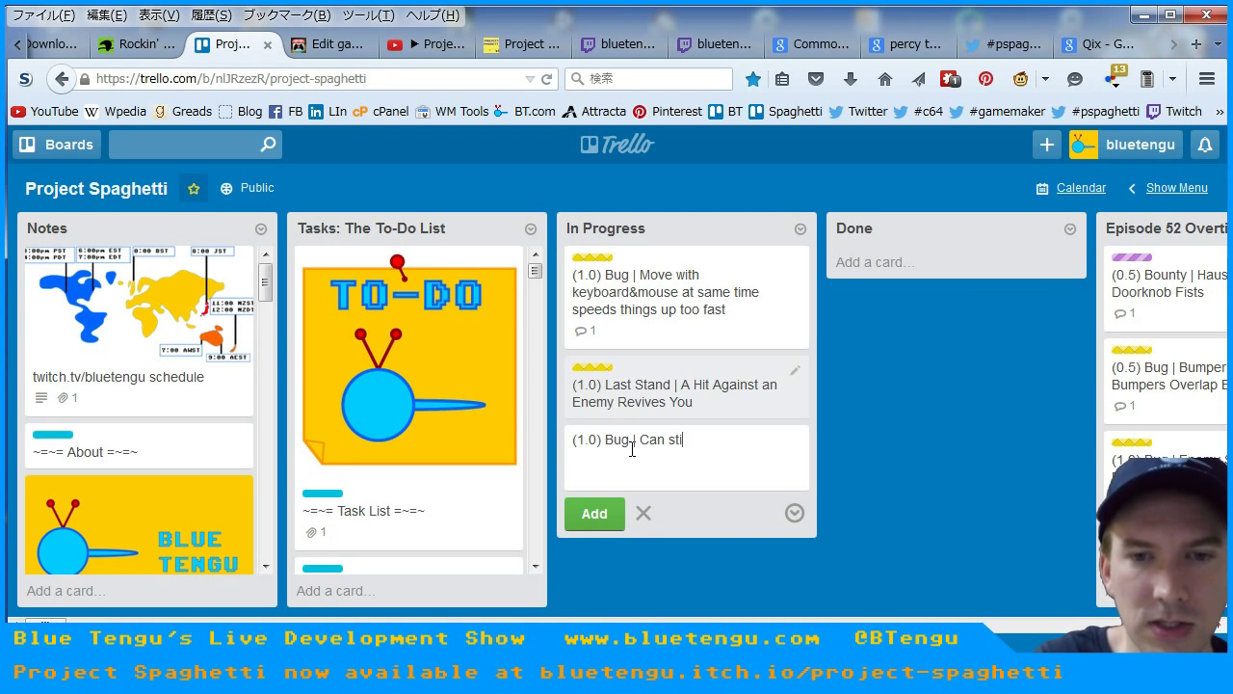
{"action": "type", "text": "ll scoot while "}
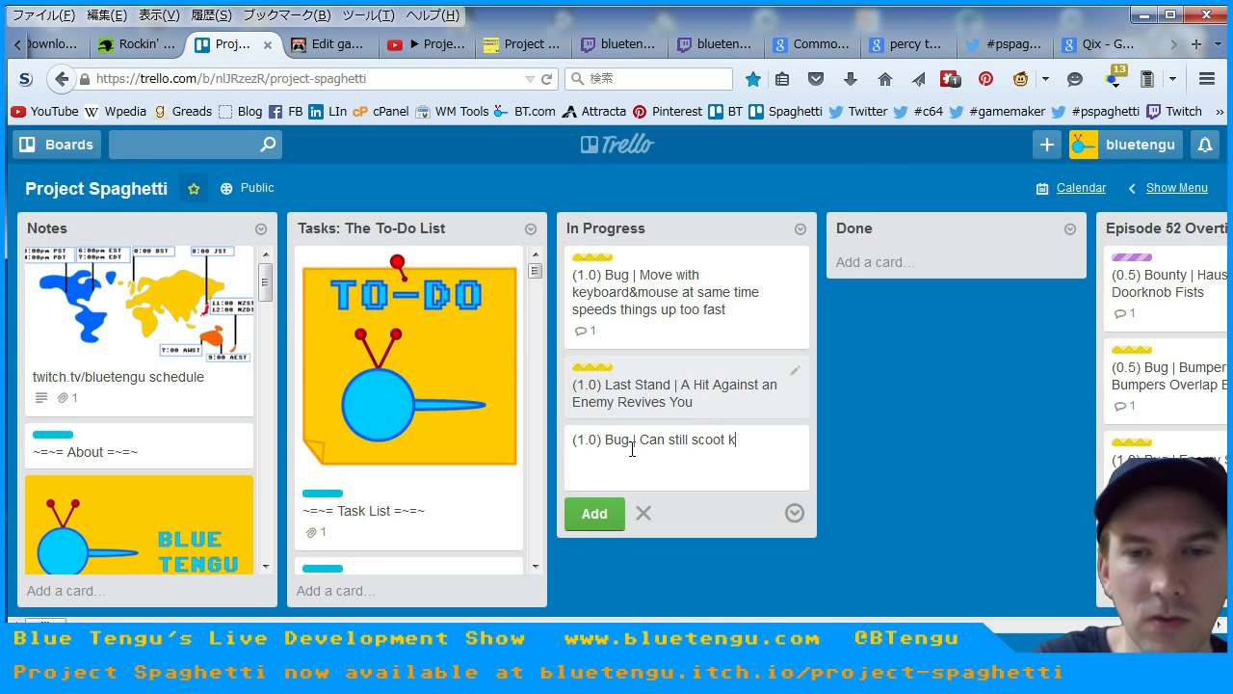
{"action": "type", "text": "dead"}
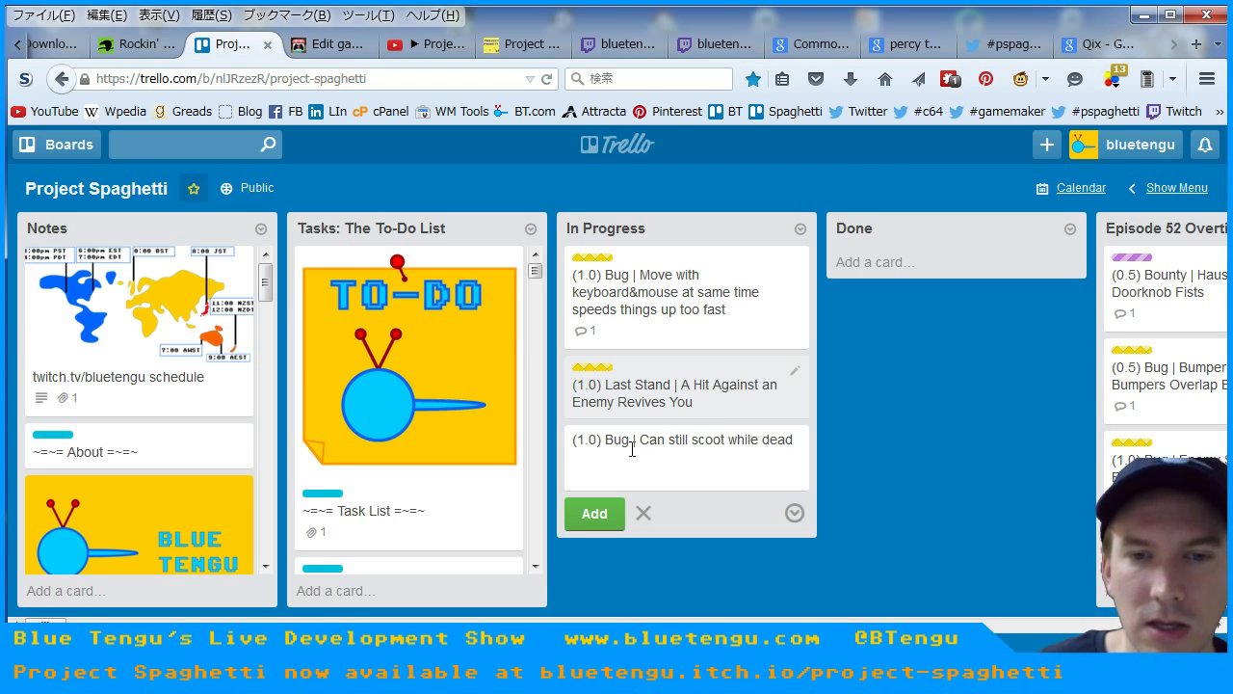
{"action": "left_click", "coordinate": [595, 512]}
Assign the Game Design label to the card about scooting while dead and return to the board.
{"action": "left_click", "coordinate": [638, 449]}
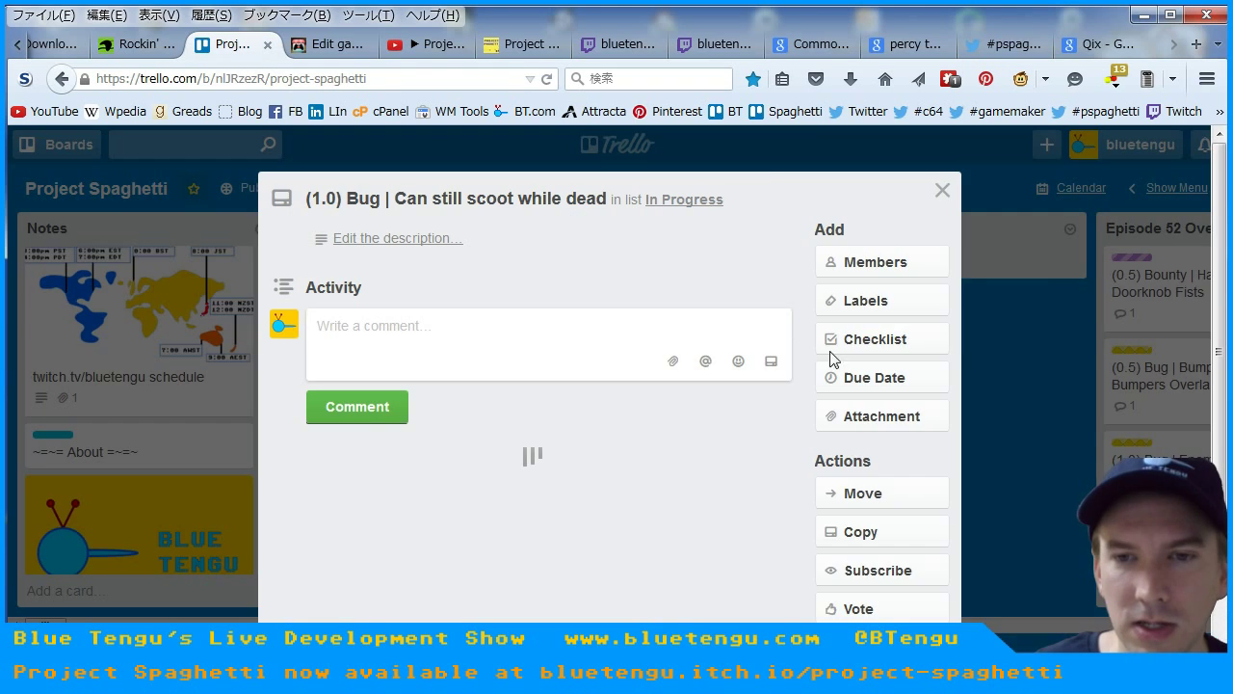
{"action": "left_click", "coordinate": [859, 300]}
{"action": "left_click", "coordinate": [877, 310]}
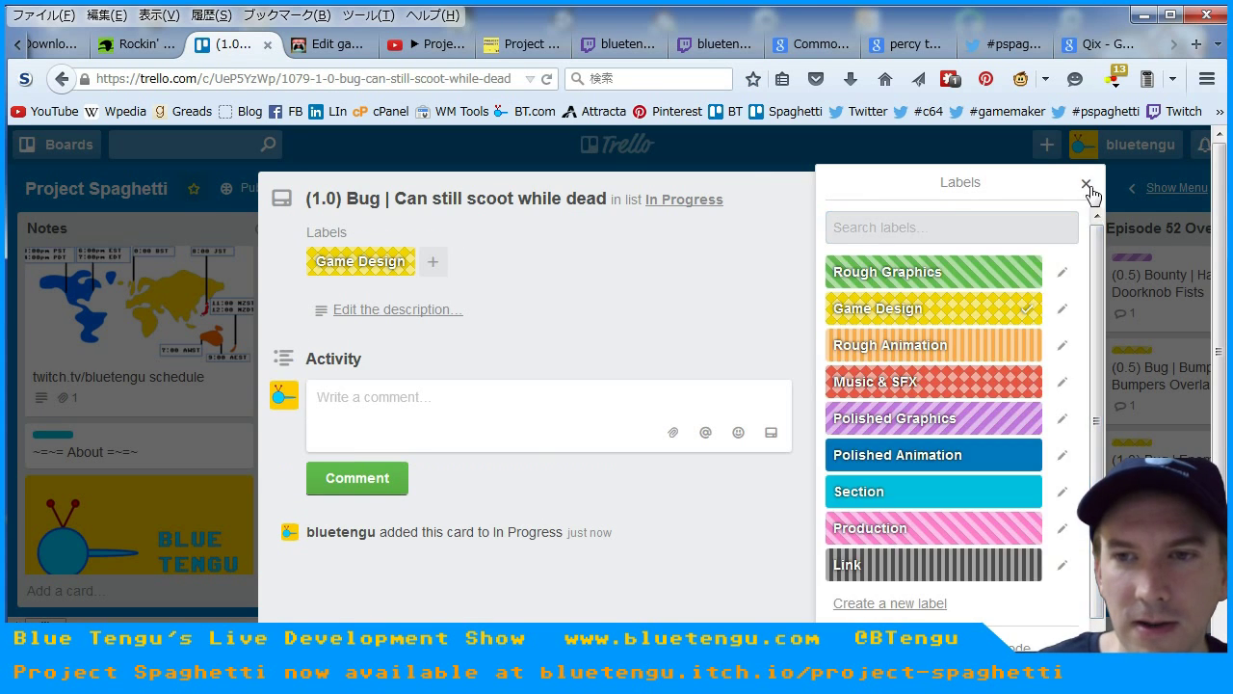
{"action": "left_click", "coordinate": [1086, 185]}
{"action": "left_click", "coordinate": [943, 191]}
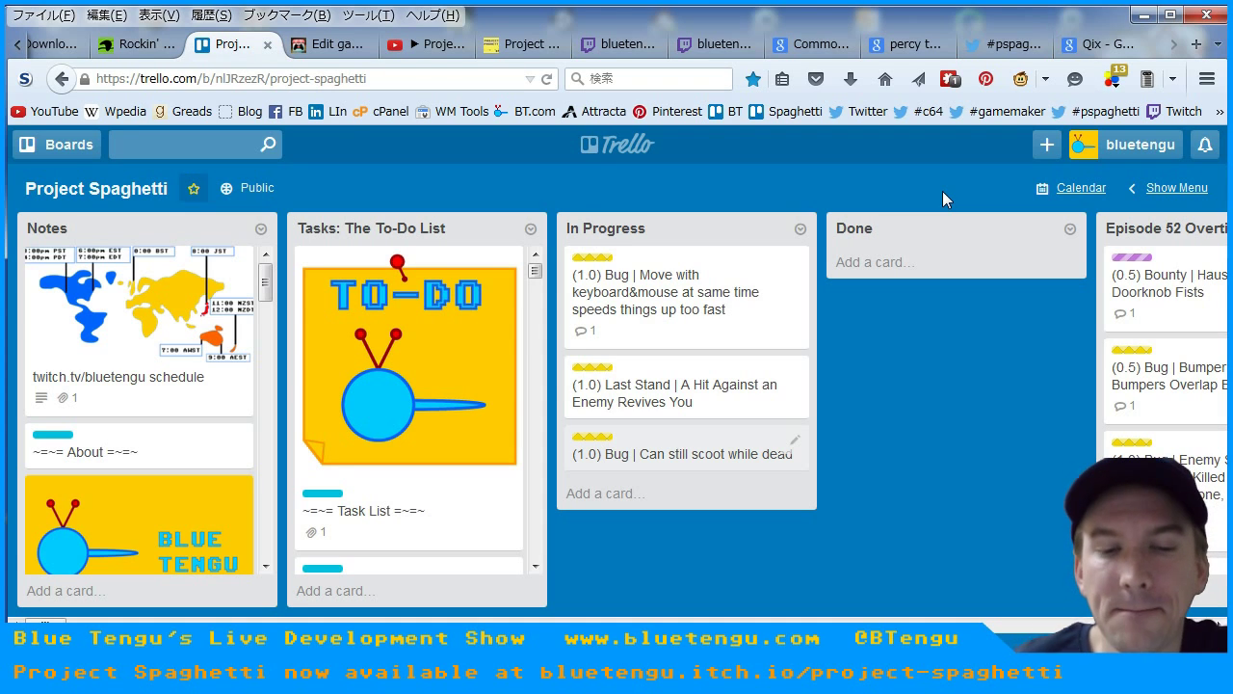
Add the card "(1.0) Bug | Records, etc. get Cut Off at Full Screen" to the In Progress list.
{"action": "left_click", "coordinate": [589, 493]}
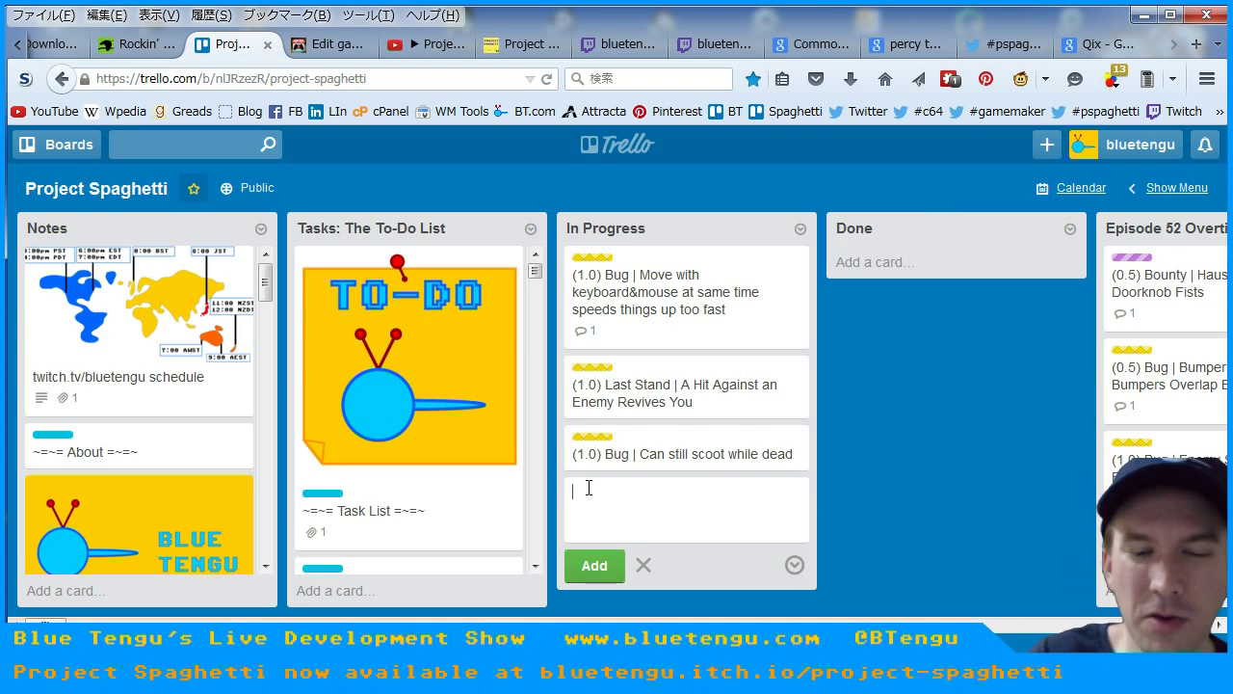
{"action": "type", "text": "(1.0) Bug "}
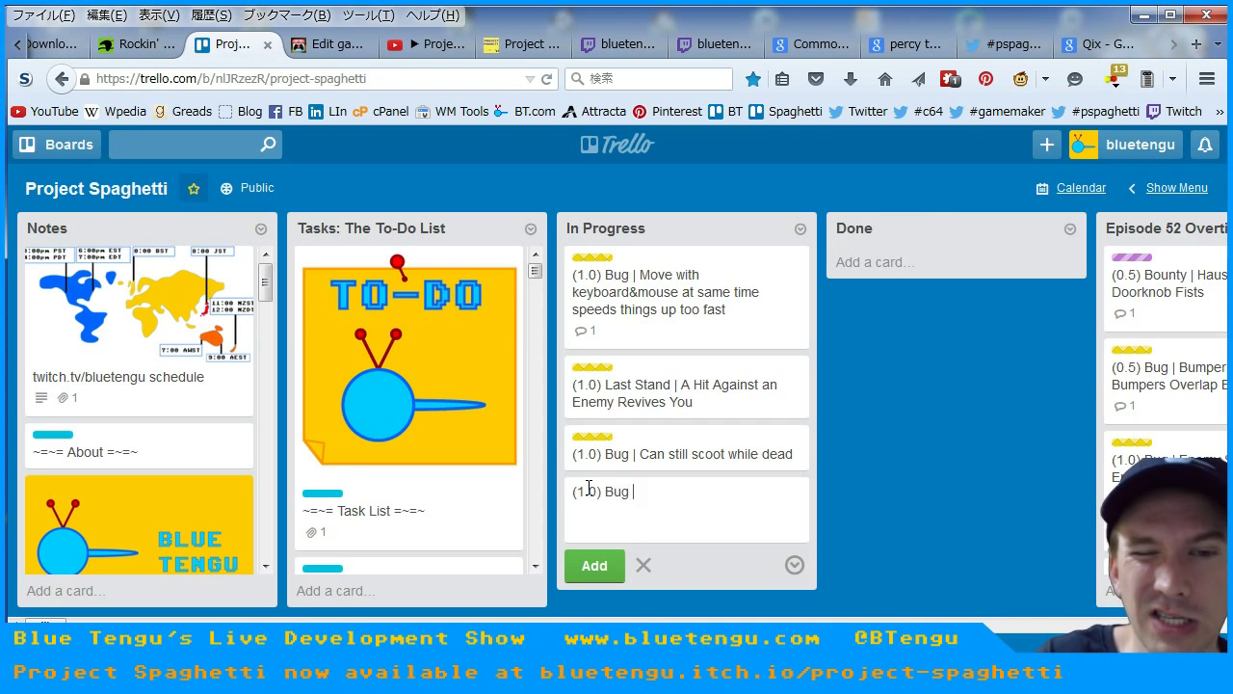
{"action": "type", "text": "|"}
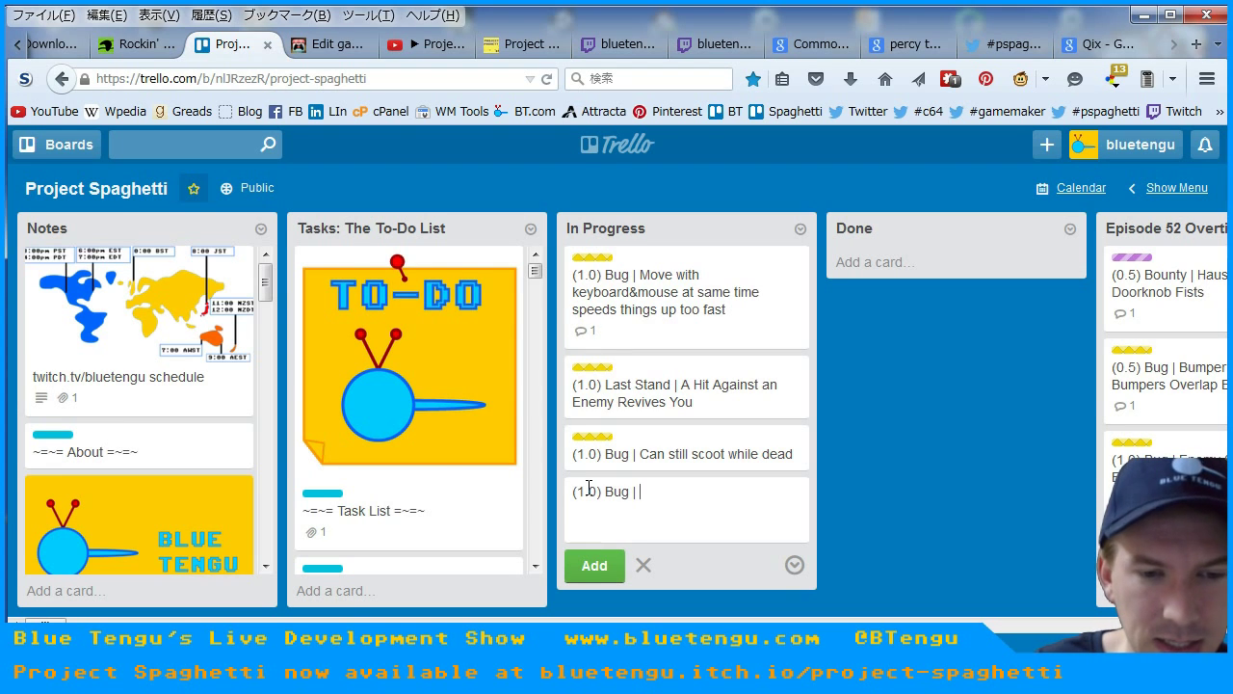
{"action": "type", "text": " Record"}
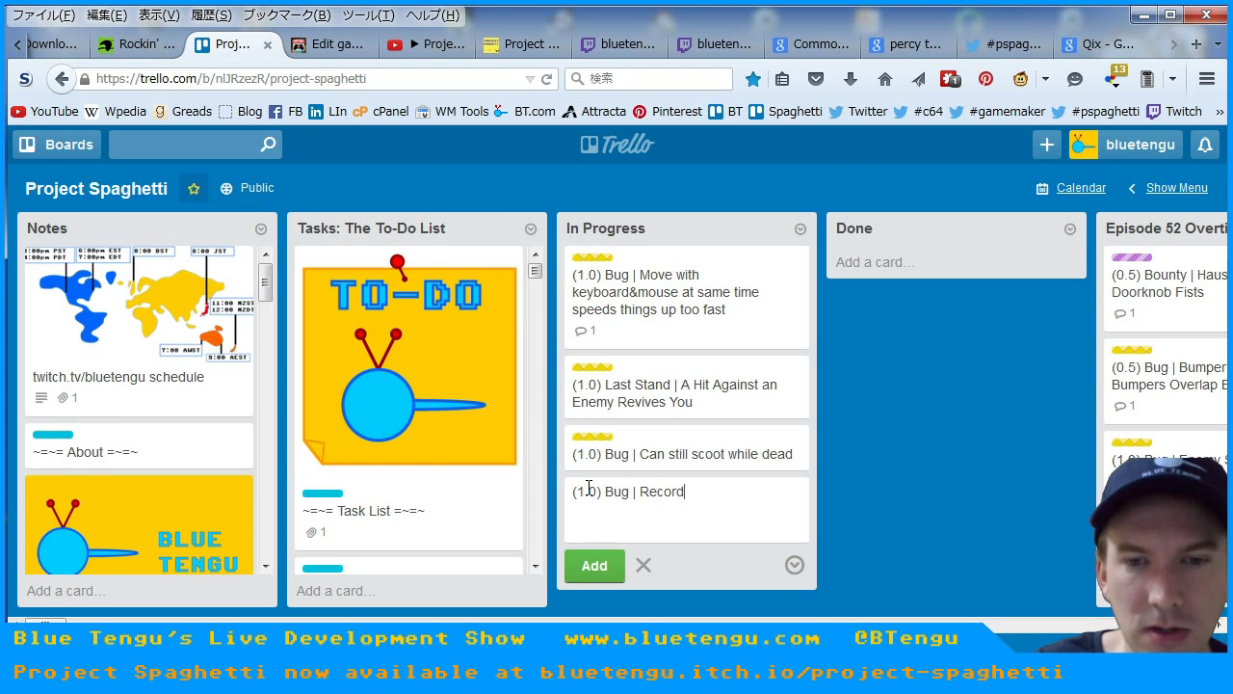
{"action": "type", "text": "s, etc. get "}
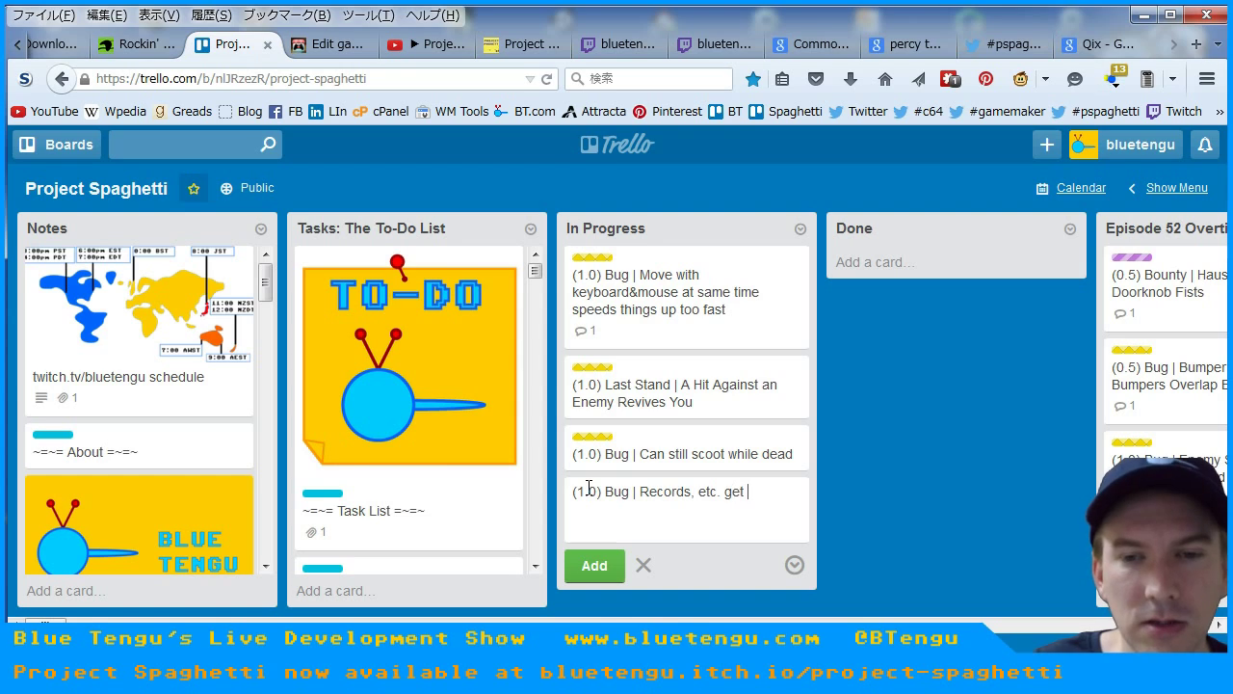
{"action": "type", "text": "Cut Off at Full SCree"}
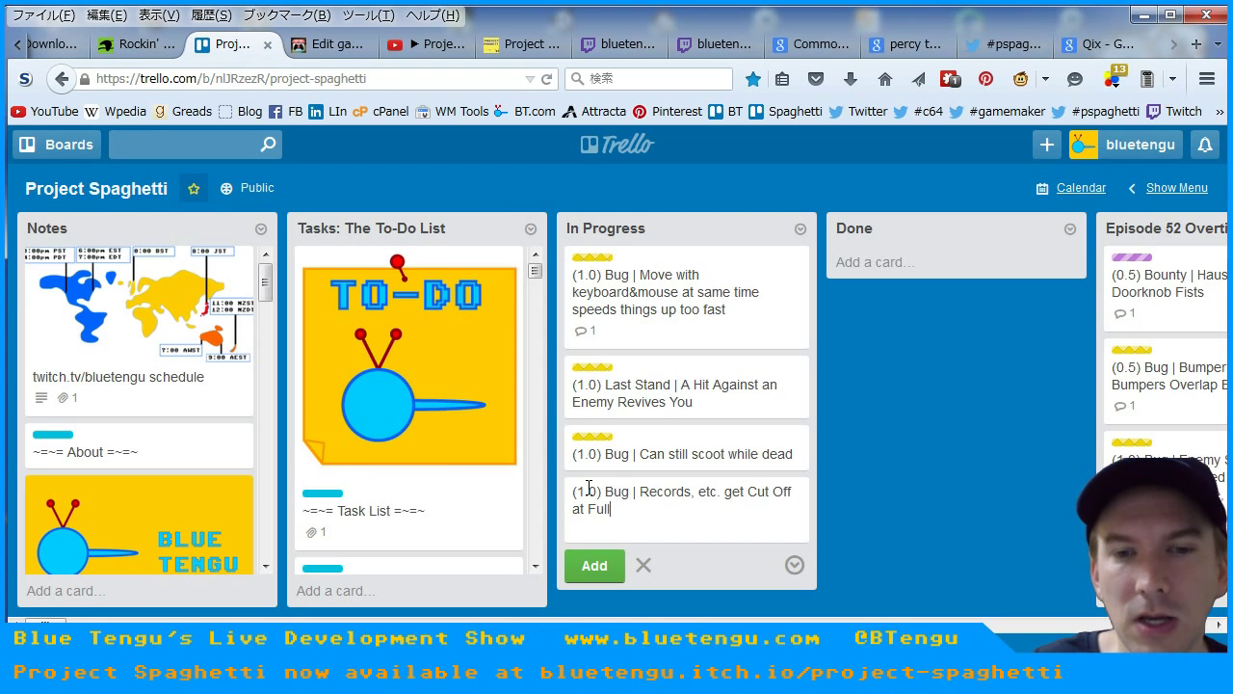
{"action": "key", "text": "BackSpace"}
{"action": "key", "text": "BackSpace"}
{"action": "key", "text": "BackSpace"}
{"action": "key", "text": "BackSpace"}
{"action": "type", "text": "creen"}
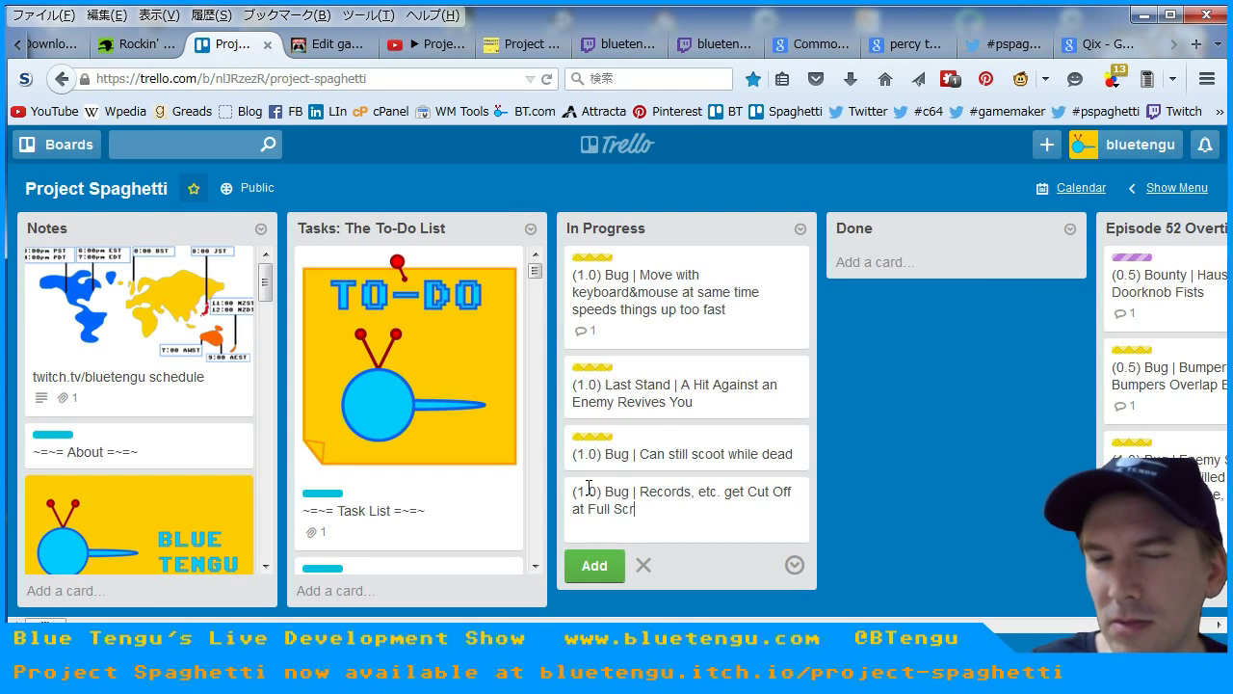
{"action": "left_click", "coordinate": [594, 565]}
Assign the Game Design label to the card about records being cut off at full screen and return to the board.
{"action": "left_click", "coordinate": [605, 479]}
{"action": "left_click", "coordinate": [843, 300]}
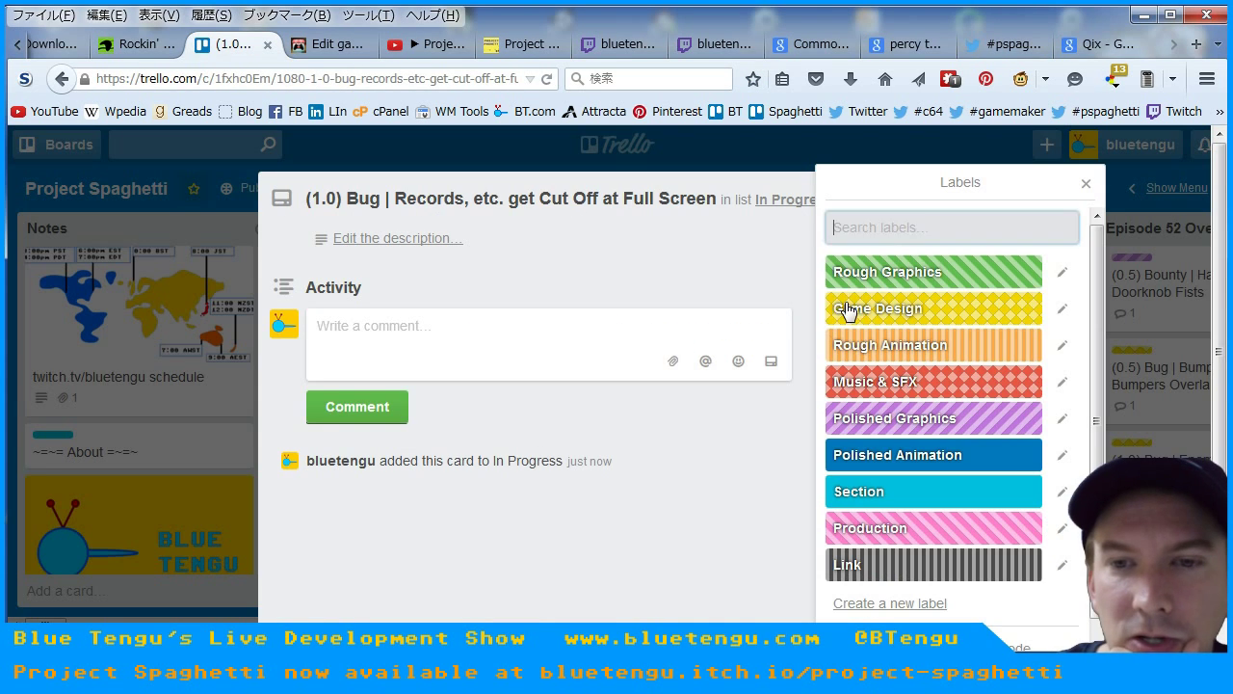
{"action": "left_click", "coordinate": [1086, 183]}
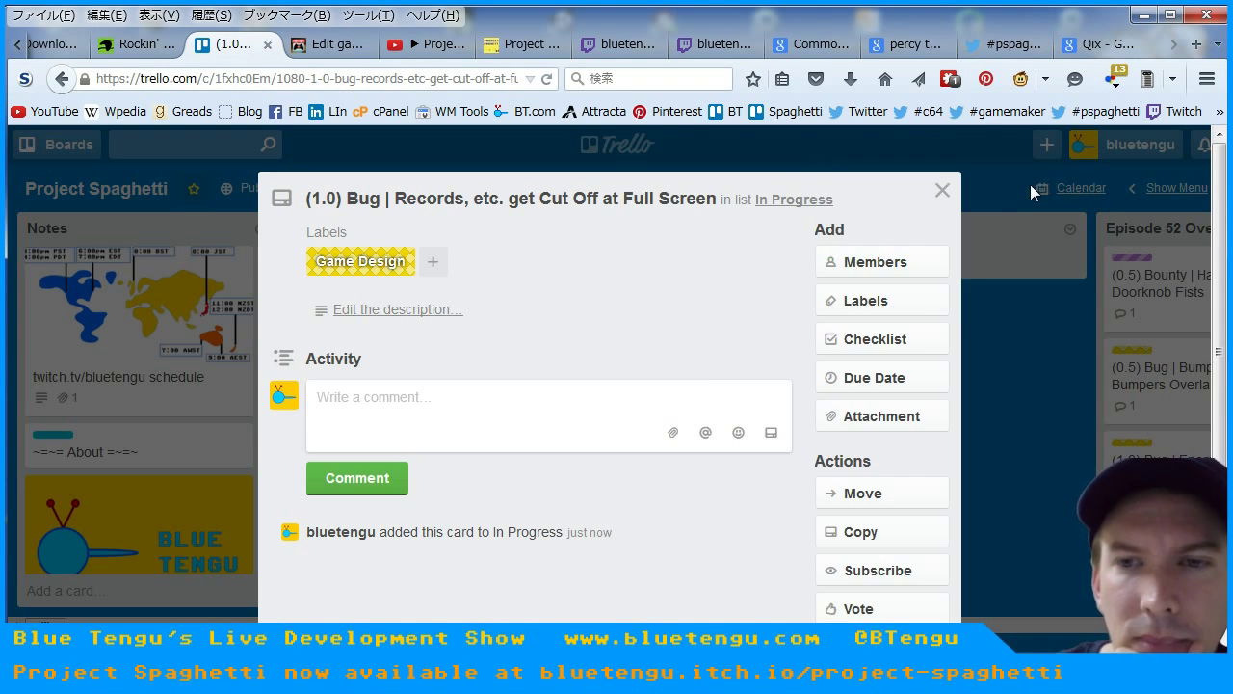
{"action": "left_click", "coordinate": [941, 190]}
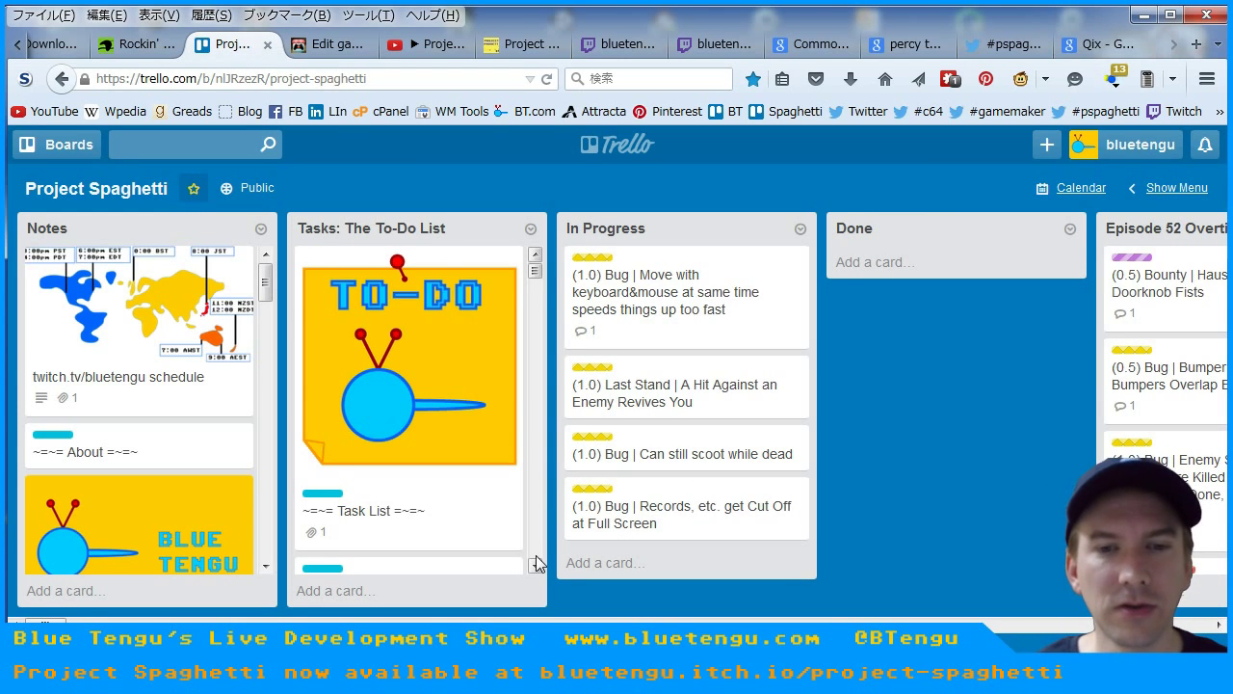
Review the post-production cards in the To-Do list and read the comment on the "Key Items | Drop Special Items Early" card.
{"action": "scroll", "coordinate": [536, 557], "scroll_direction": "down", "scroll_amount": 5}
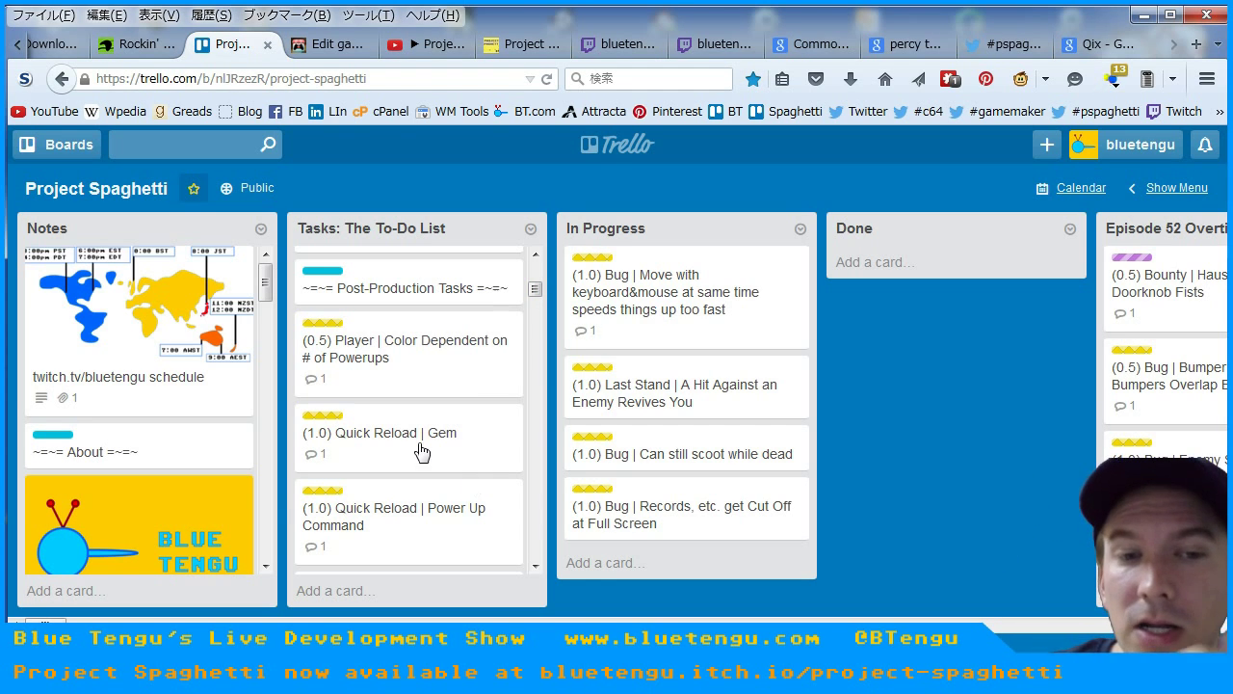
{"action": "scroll", "coordinate": [537, 565], "scroll_direction": "down", "scroll_amount": 2}
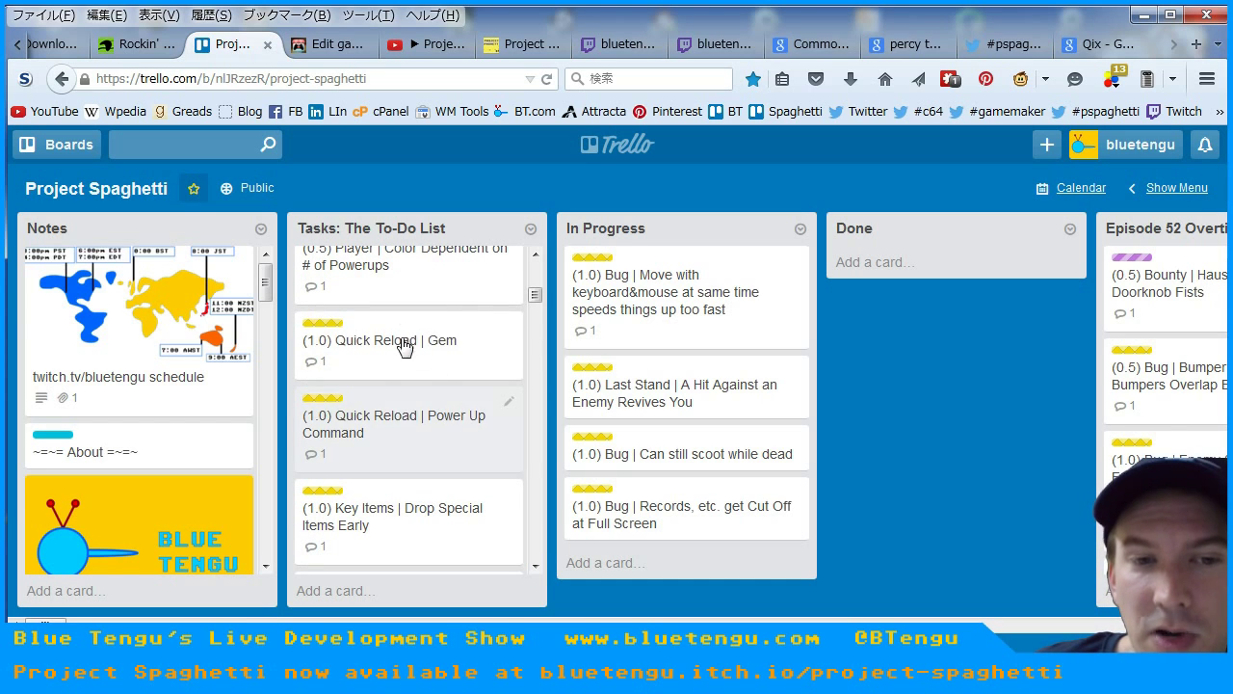
{"action": "left_click", "coordinate": [535, 567]}
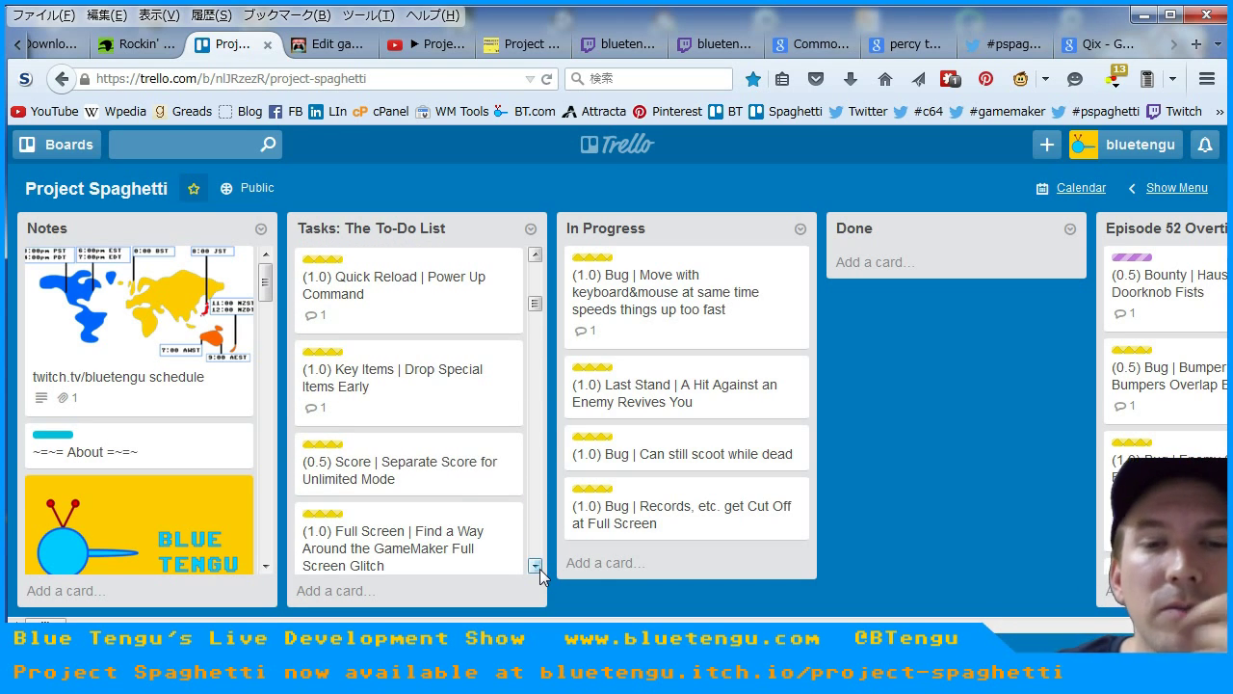
{"action": "left_click", "coordinate": [536, 566]}
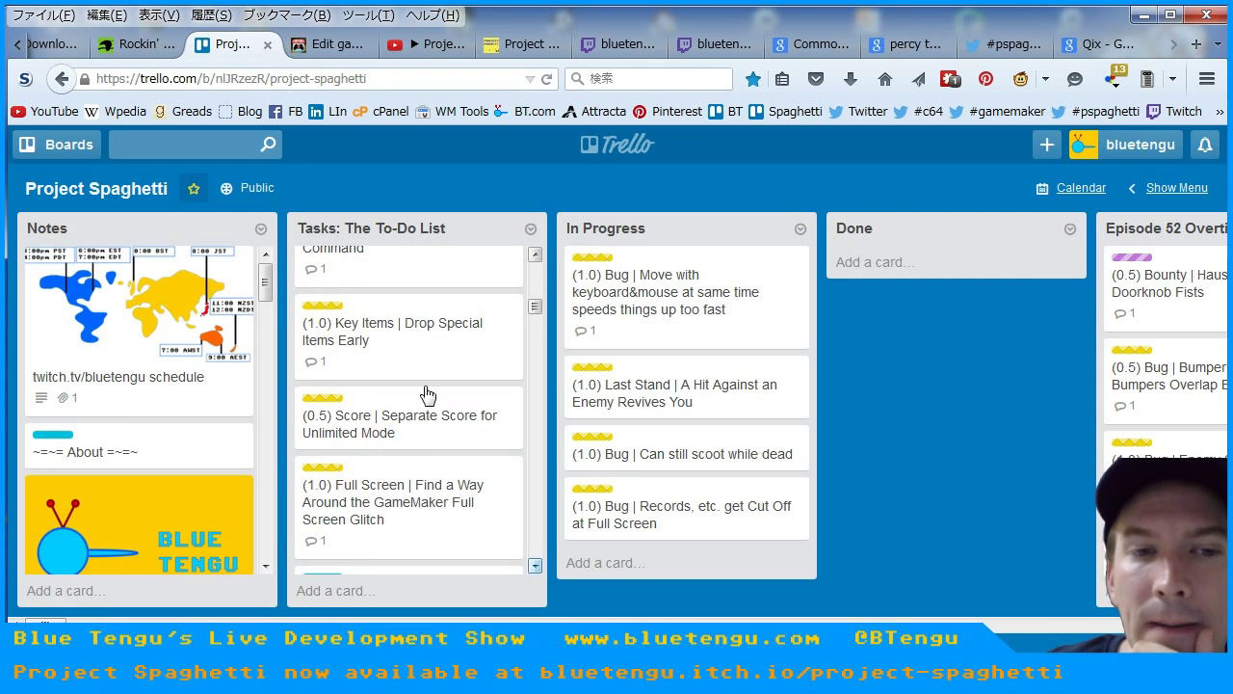
{"action": "left_click", "coordinate": [417, 331]}
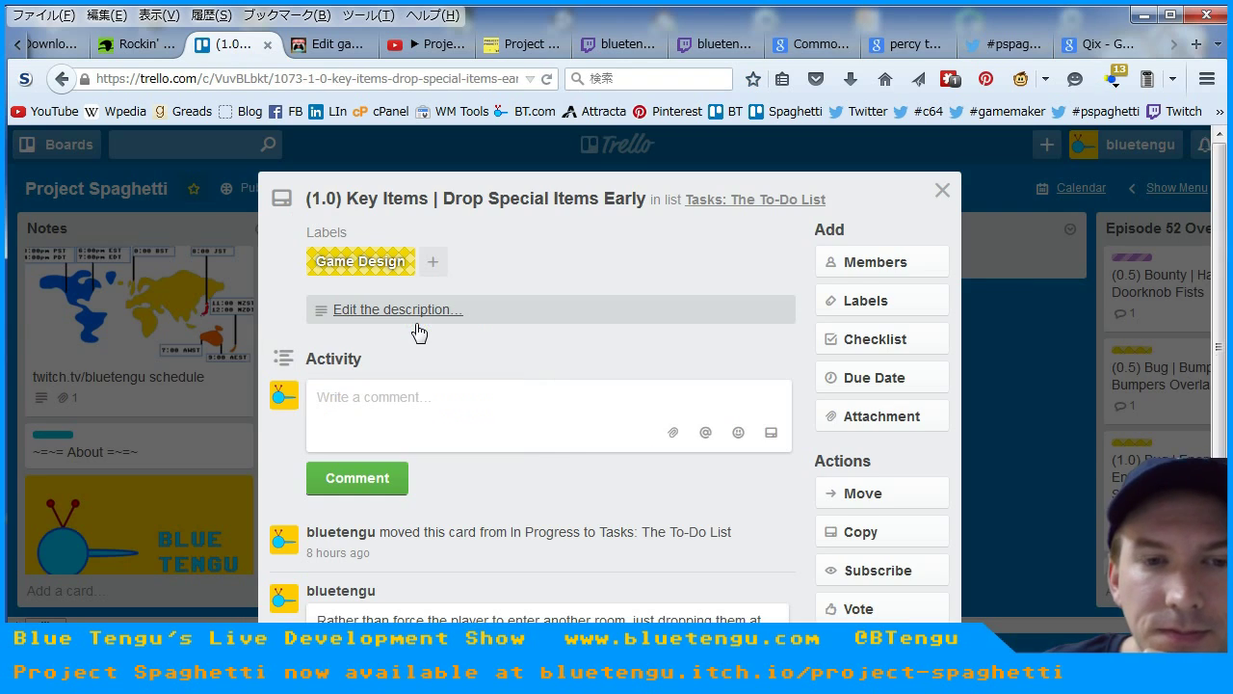
{"action": "scroll", "coordinate": [599, 497], "scroll_direction": "down", "scroll_amount": 2}
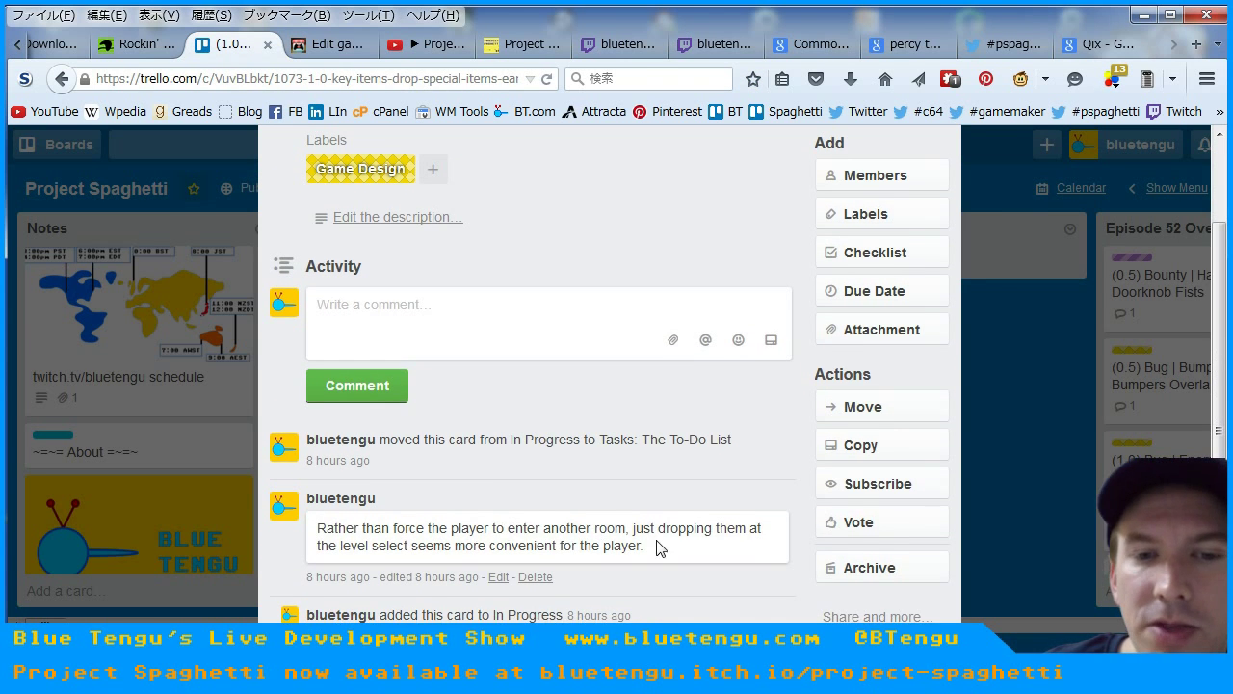
{"action": "scroll", "coordinate": [662, 549], "scroll_direction": "up", "scroll_amount": 2}
{"action": "left_click", "coordinate": [942, 193]}
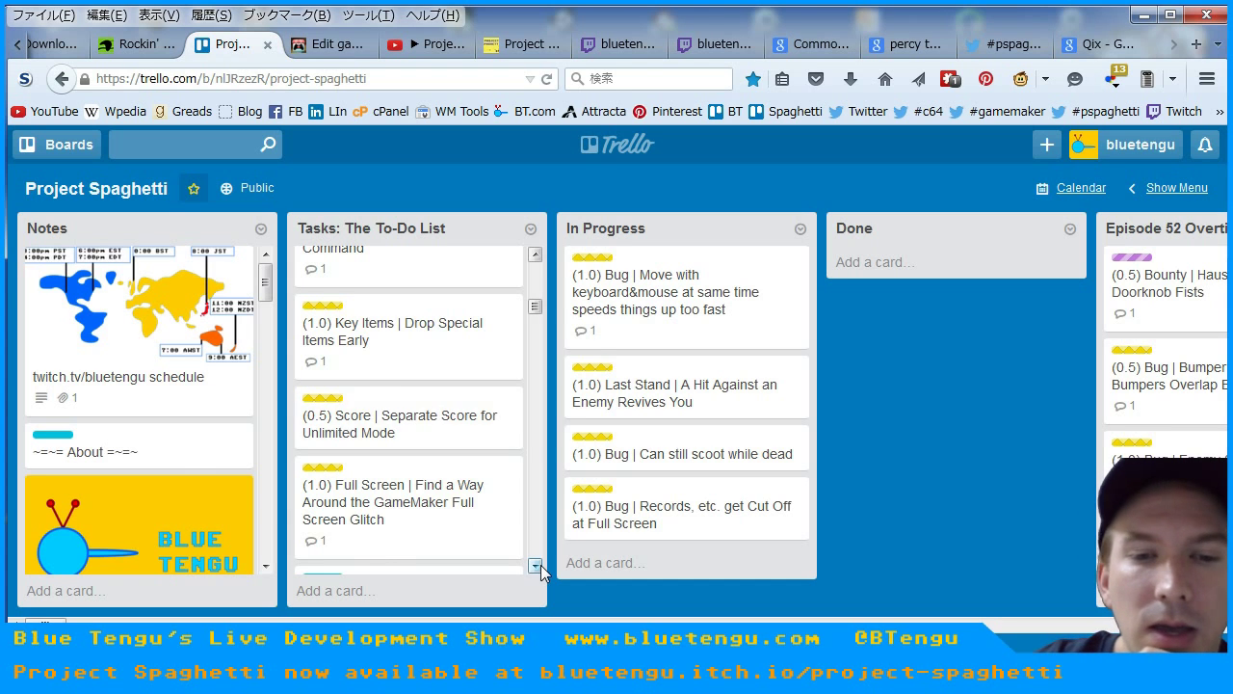
{"action": "scroll", "coordinate": [438, 443], "scroll_direction": "down", "scroll_amount": 3}
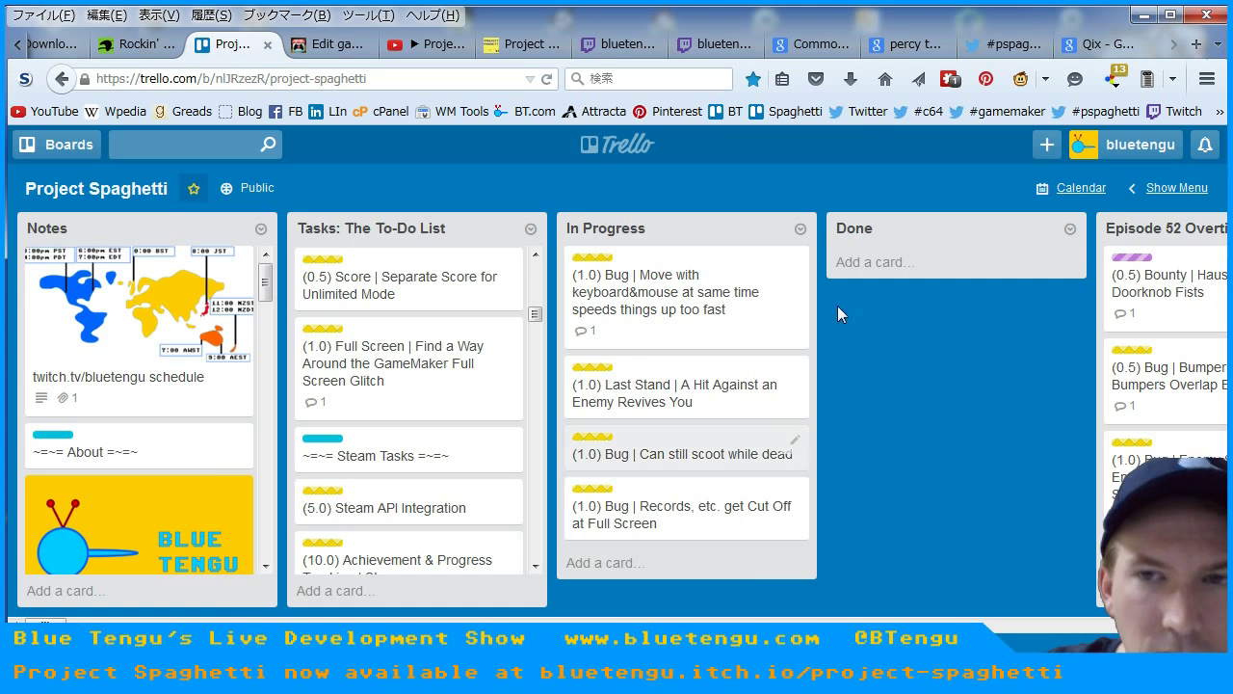
{"action": "left_click", "coordinate": [815, 44]}
{"action": "left_click", "coordinate": [1098, 44]}
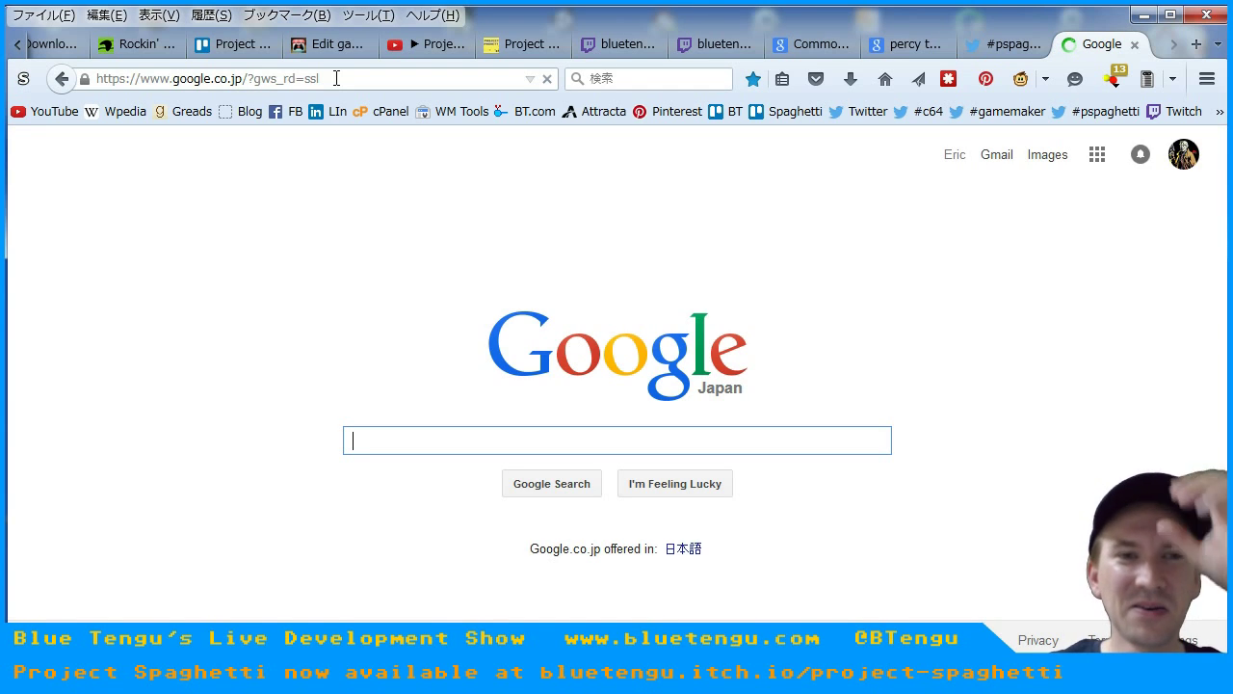
{"action": "left_click_drag", "start_coordinate": [360, 78], "coordinate": [45, 70]}
{"action": "type", "text": "www.tic"}
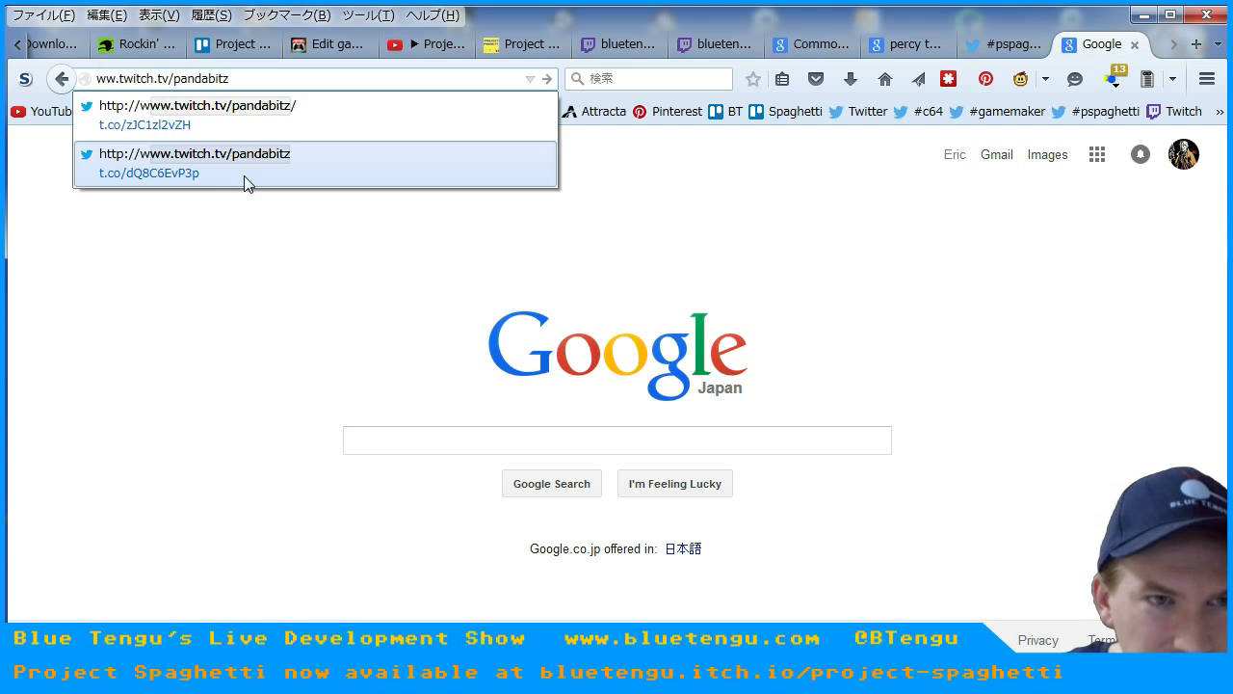
{"action": "left_click", "coordinate": [276, 80]}
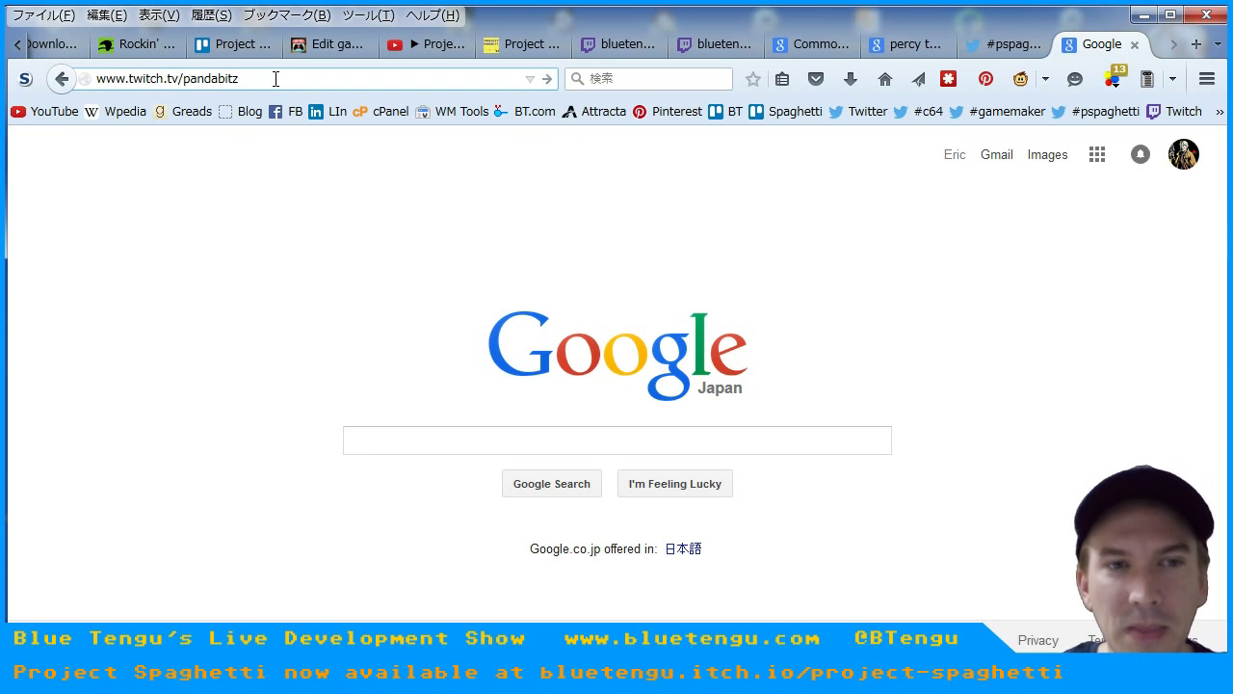
{"action": "key", "text": "Return"}
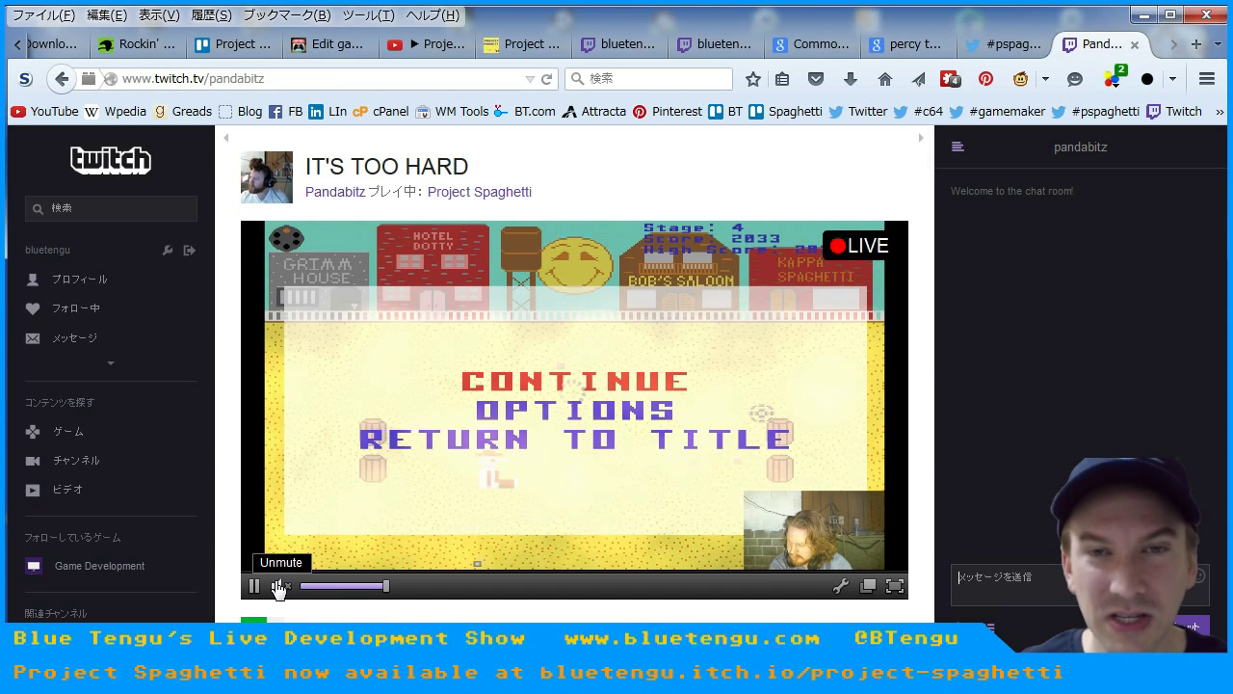
{"action": "left_click", "coordinate": [279, 587]}
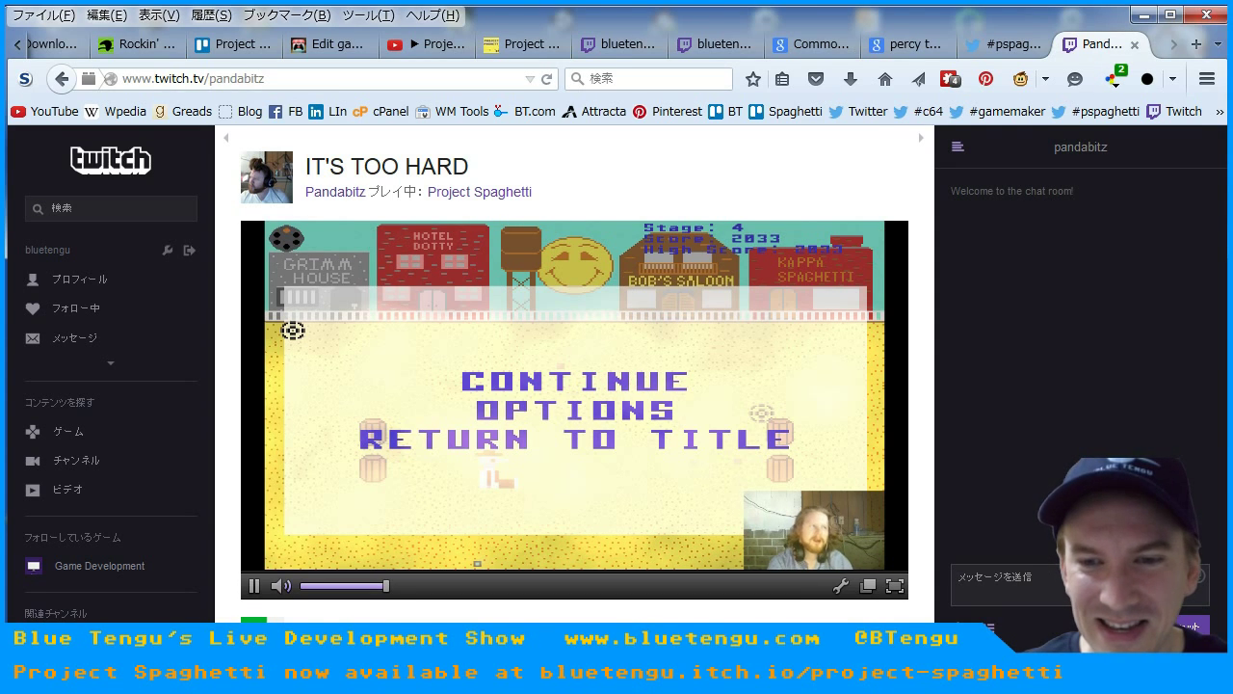
Check the In Progress cards on the Trello board, and return to the Twitch stream to watch the Project Spaghetti gameplay.
{"action": "left_click", "coordinate": [1062, 568]}
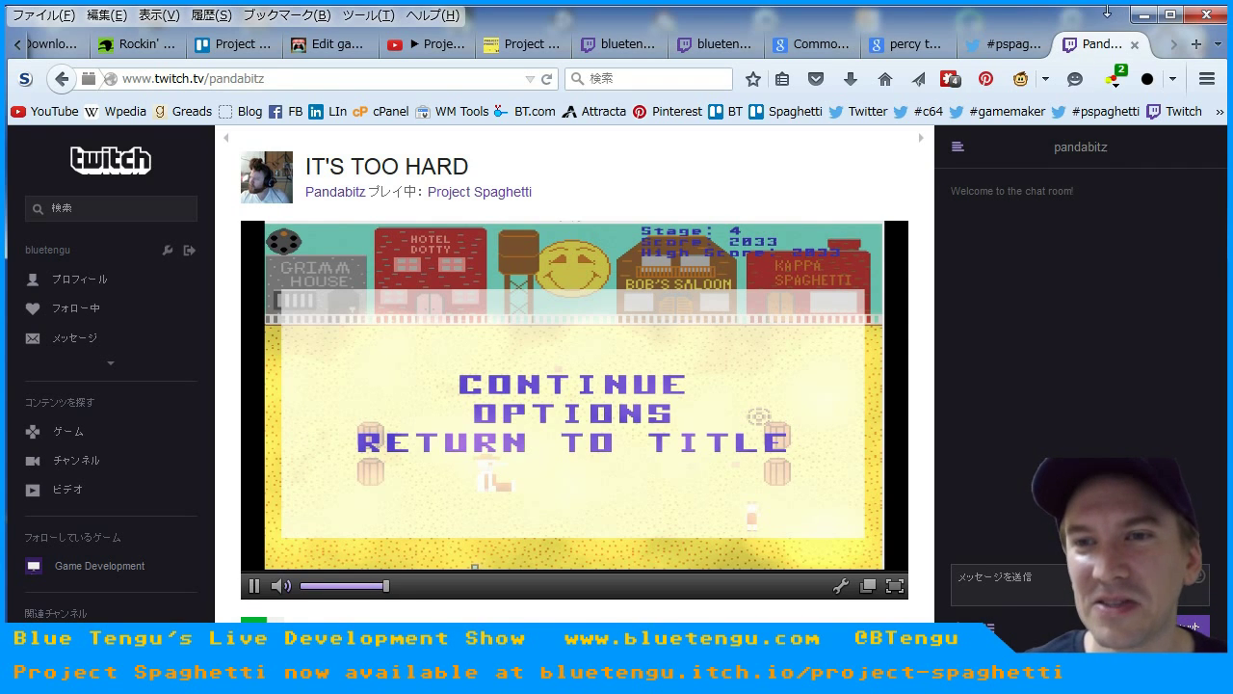
{"action": "left_click", "coordinate": [239, 43]}
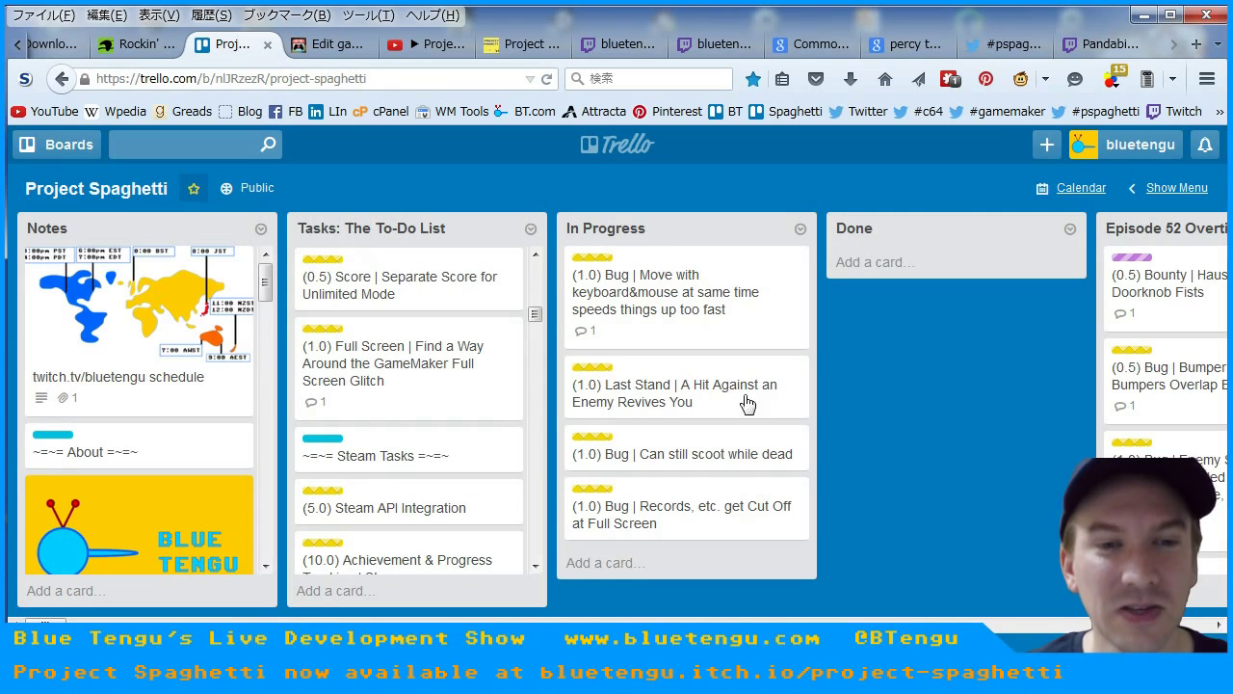
{"action": "left_click", "coordinate": [1086, 48]}
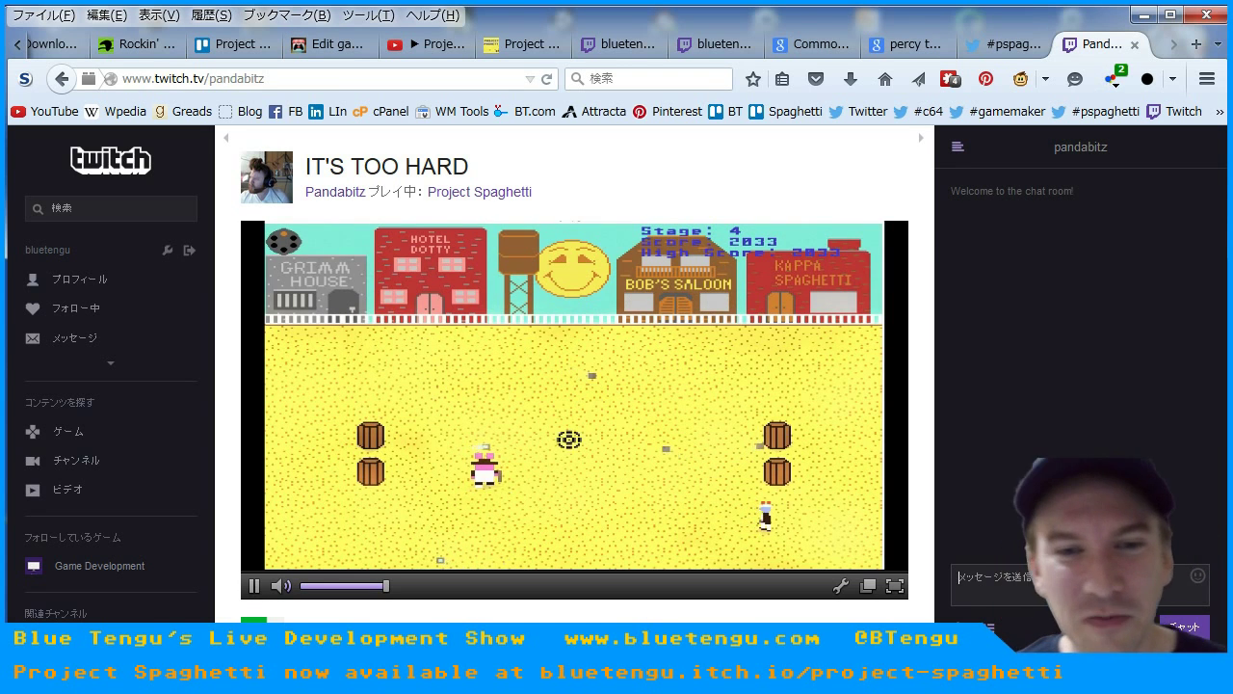
{"action": "left_click", "coordinate": [1036, 570]}
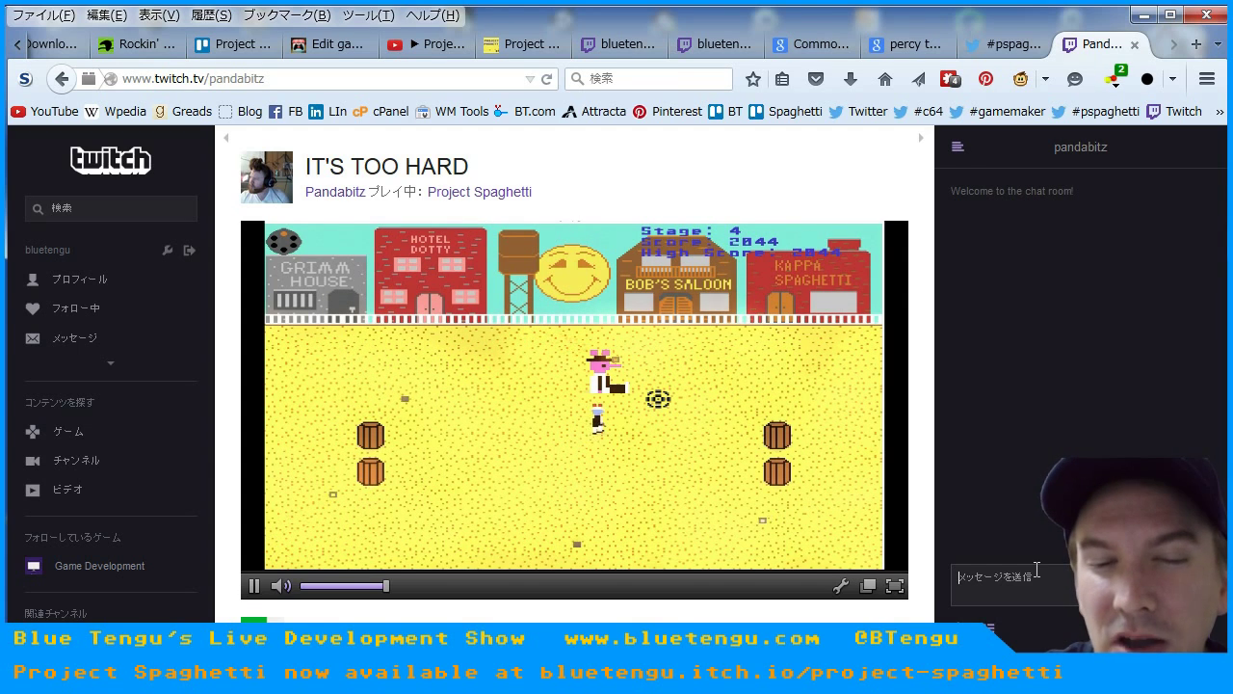
{"action": "left_click", "coordinate": [1036, 570]}
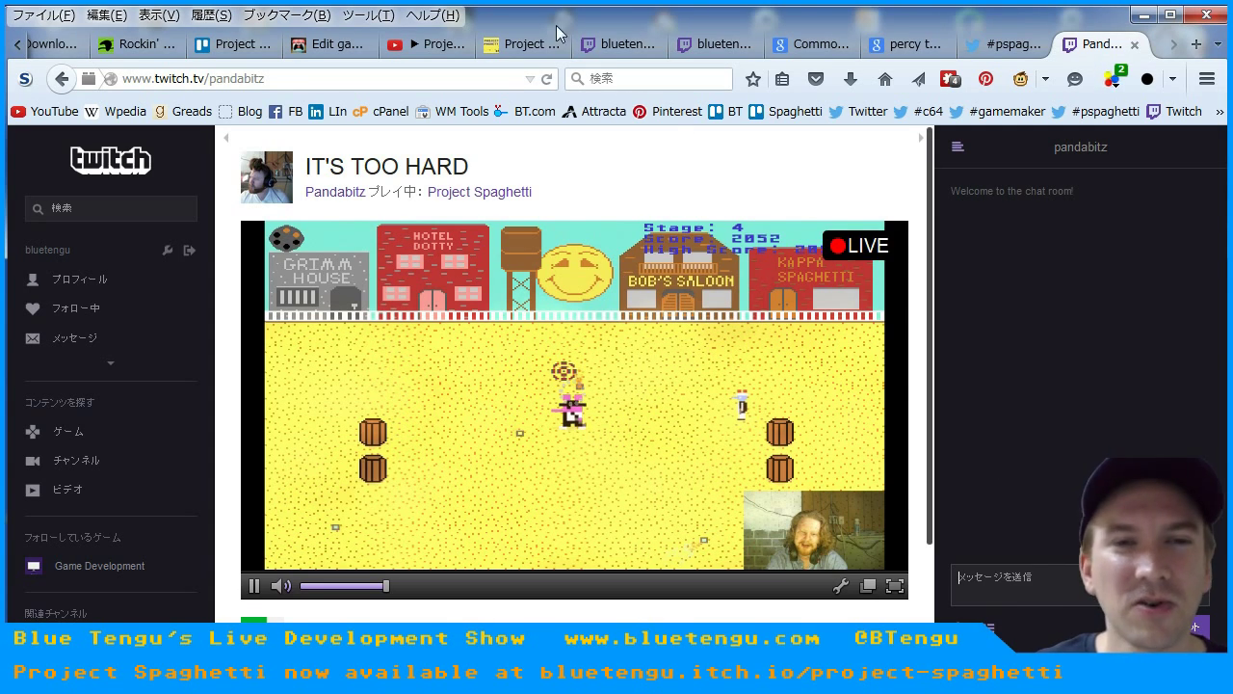
Switch to the Trello board and add the card "(5.0) Particles | Too Heavy" to the In Progress list.
{"action": "left_click", "coordinate": [212, 49]}
{"action": "left_click", "coordinate": [603, 561]}
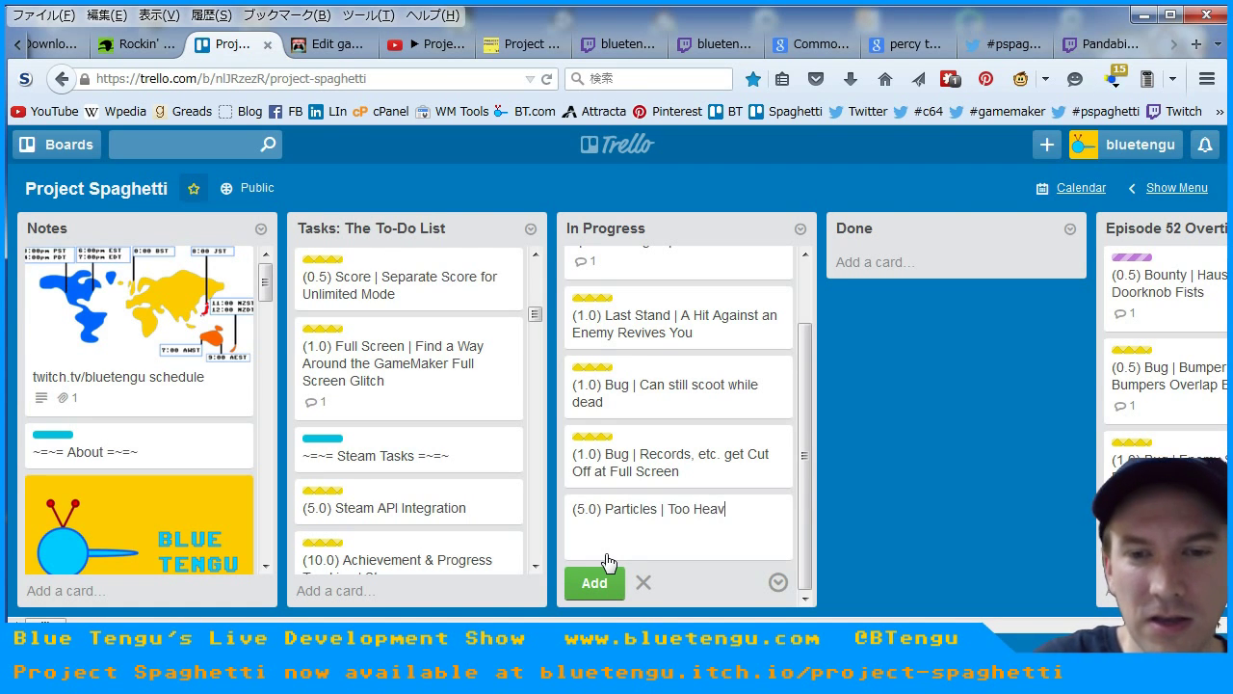
{"action": "left_click", "coordinate": [604, 578]}
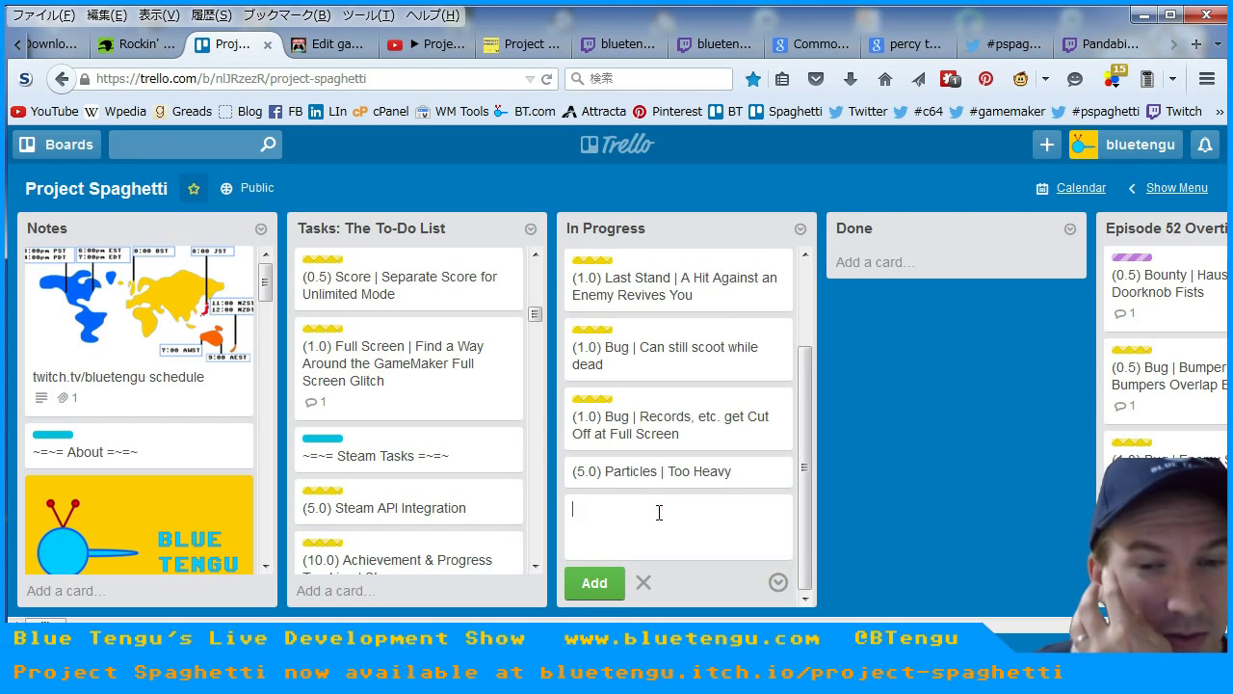
Assign the Polished Graphics label to the Particles card and return to the board.
{"action": "left_click", "coordinate": [657, 481]}
{"action": "left_click", "coordinate": [863, 304]}
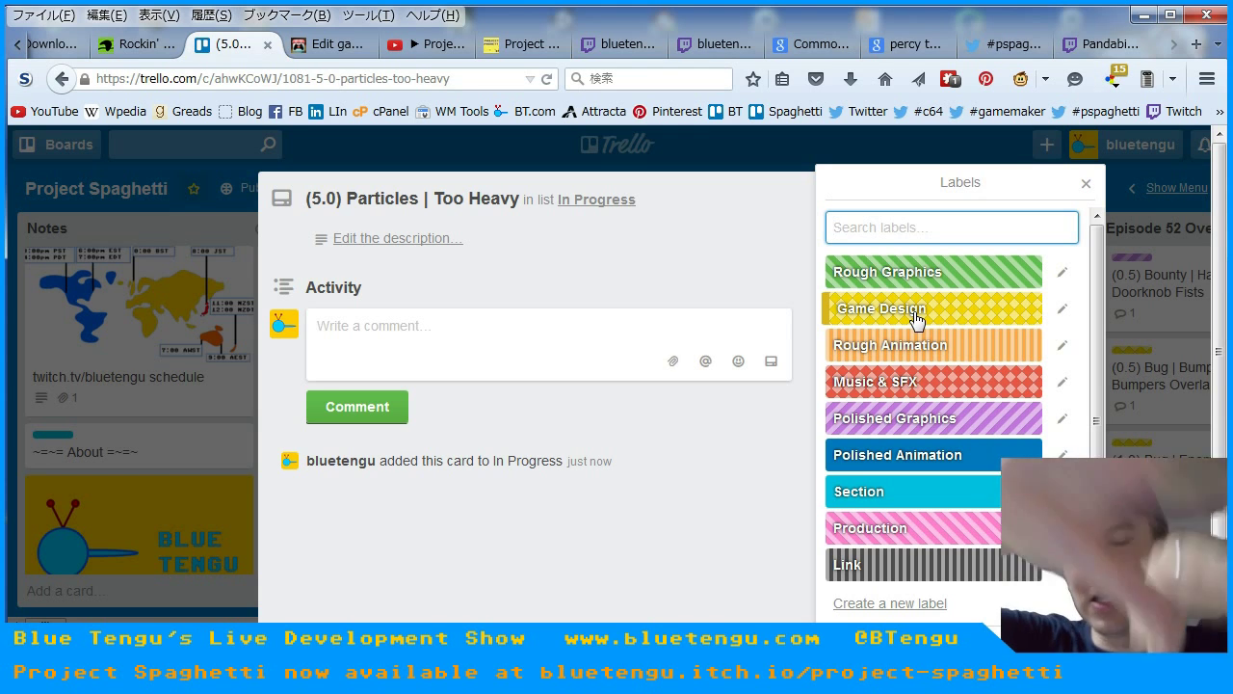
{"action": "left_click", "coordinate": [907, 418]}
{"action": "left_click", "coordinate": [1088, 184]}
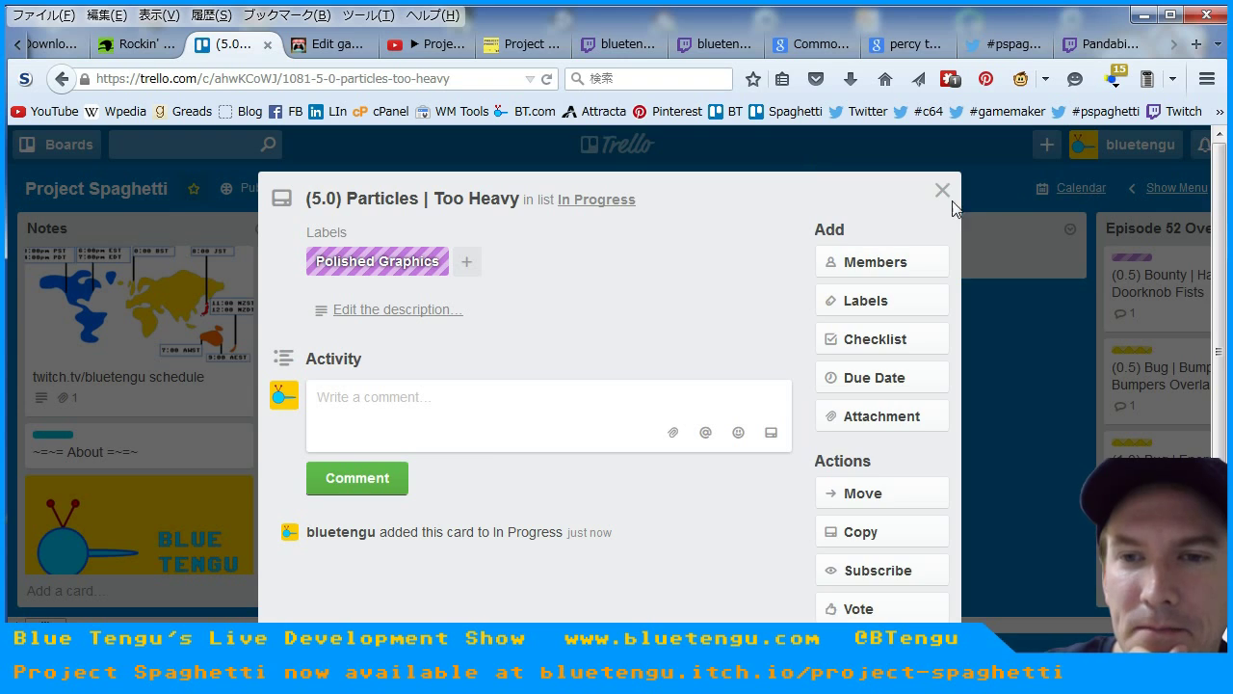
{"action": "left_click", "coordinate": [942, 191]}
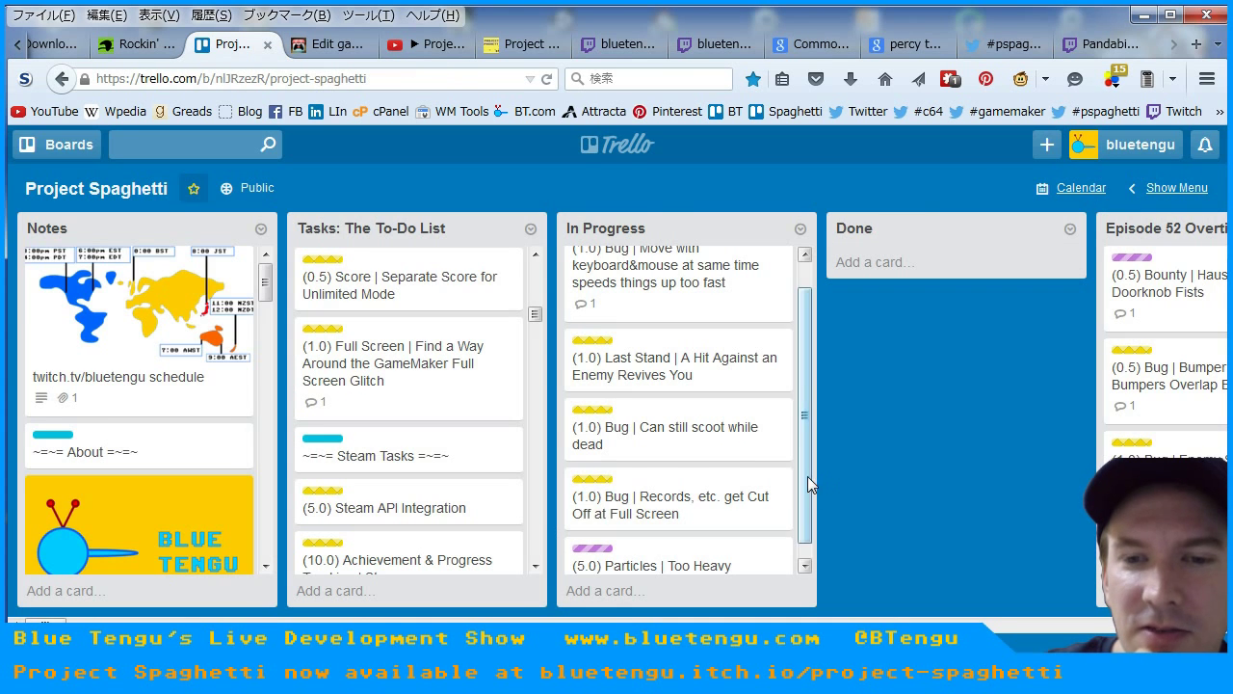
Switch to the Pandabitz Twitch stream and close its browser tab.
{"action": "scroll", "coordinate": [808, 476], "scroll_direction": "down", "scroll_amount": 1}
{"action": "left_click", "coordinate": [1092, 46]}
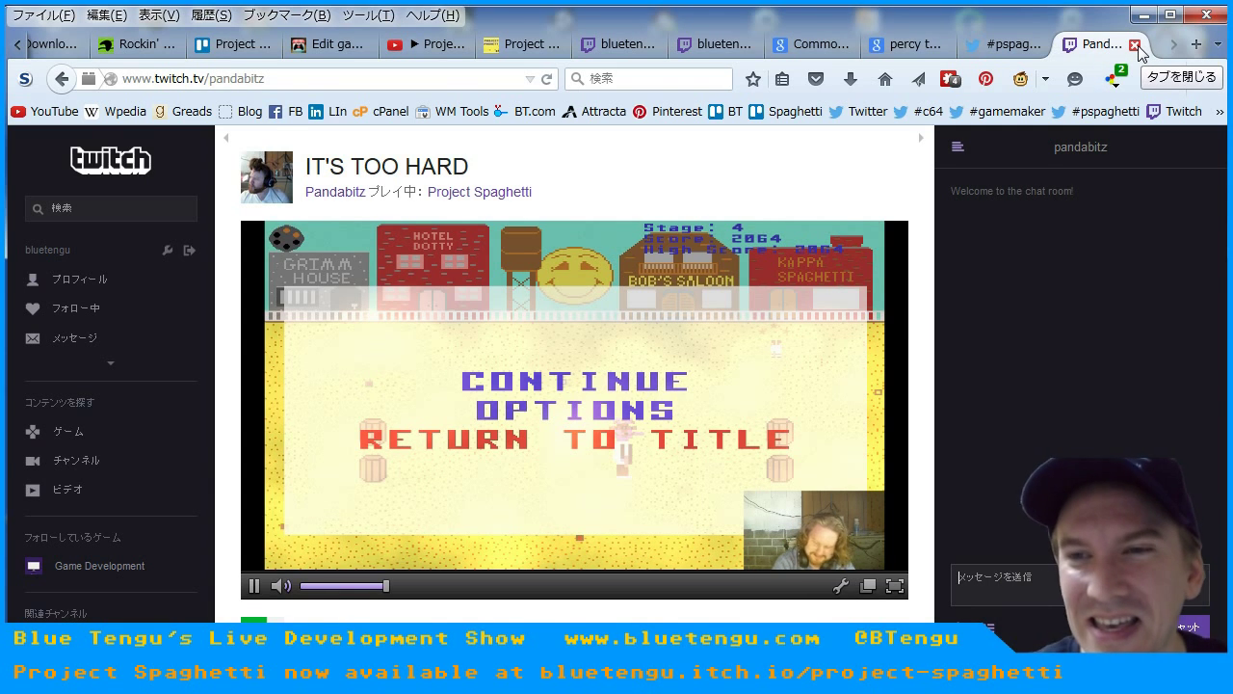
{"action": "left_click", "coordinate": [1136, 46]}
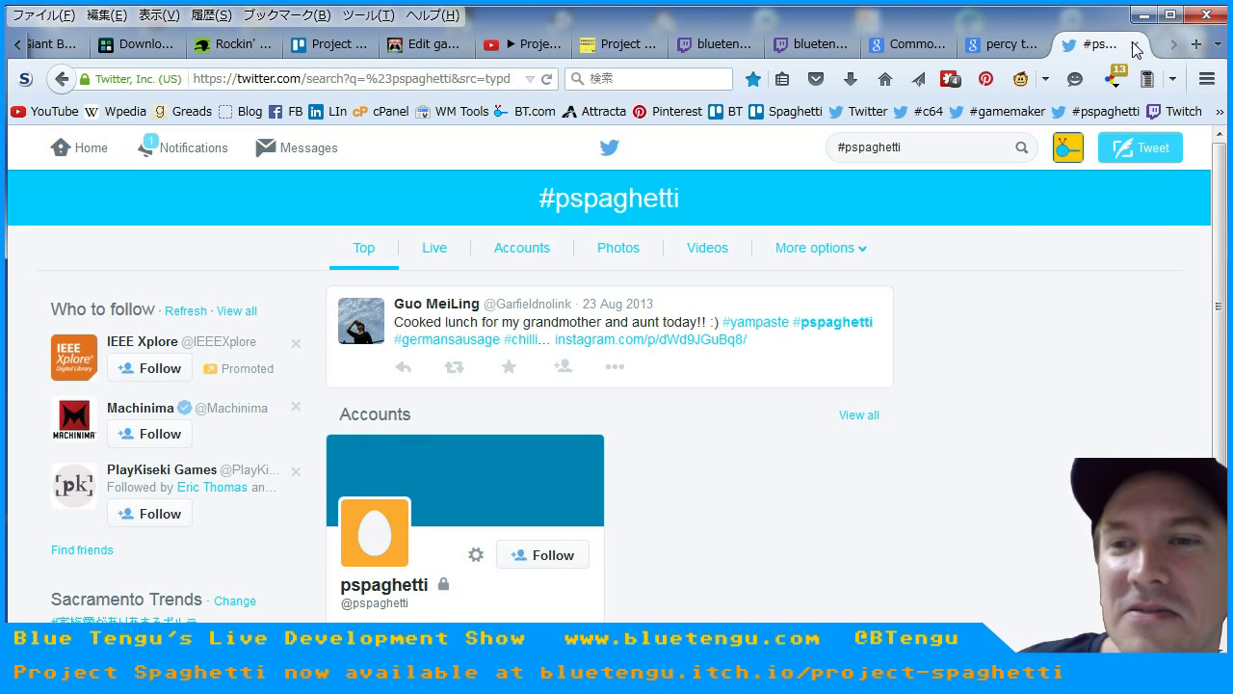
{"action": "key", "text": "ctrl+w"}
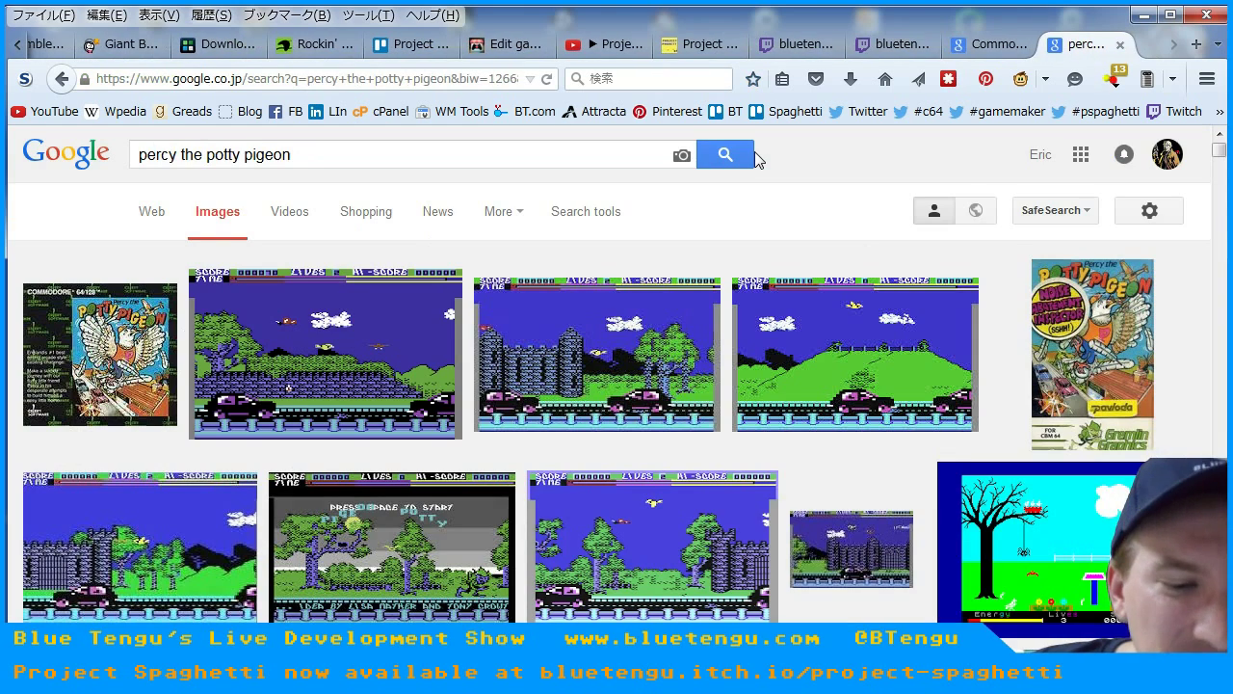
{"action": "left_click", "coordinate": [48, 17]}
{"action": "left_click", "coordinate": [60, 40]}
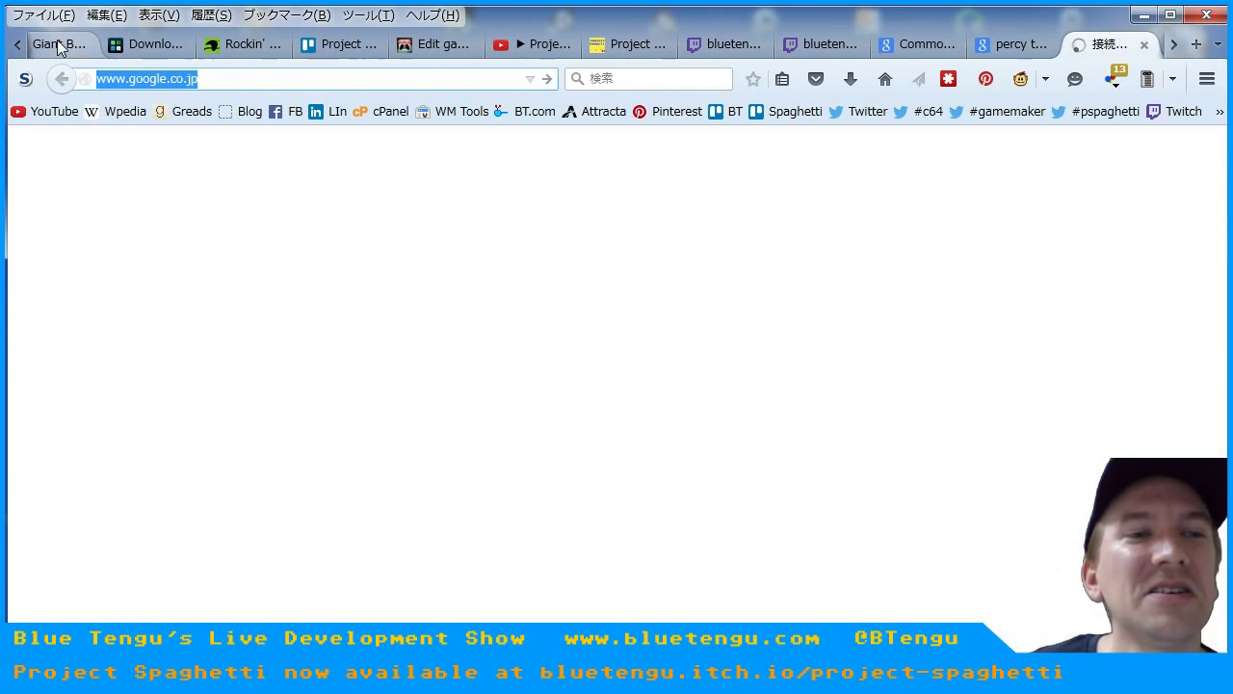
{"action": "left_click_drag", "start_coordinate": [376, 85], "coordinate": [34, 92]}
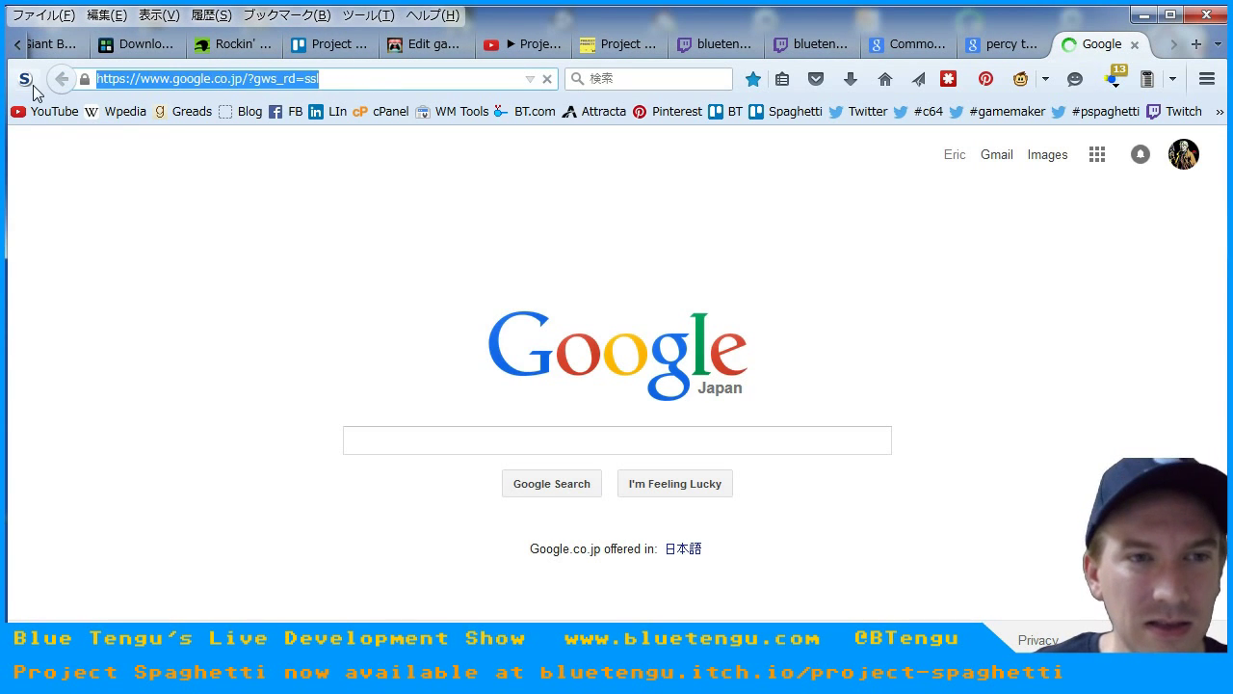
{"action": "type", "text": "www.twitch.tv/"}
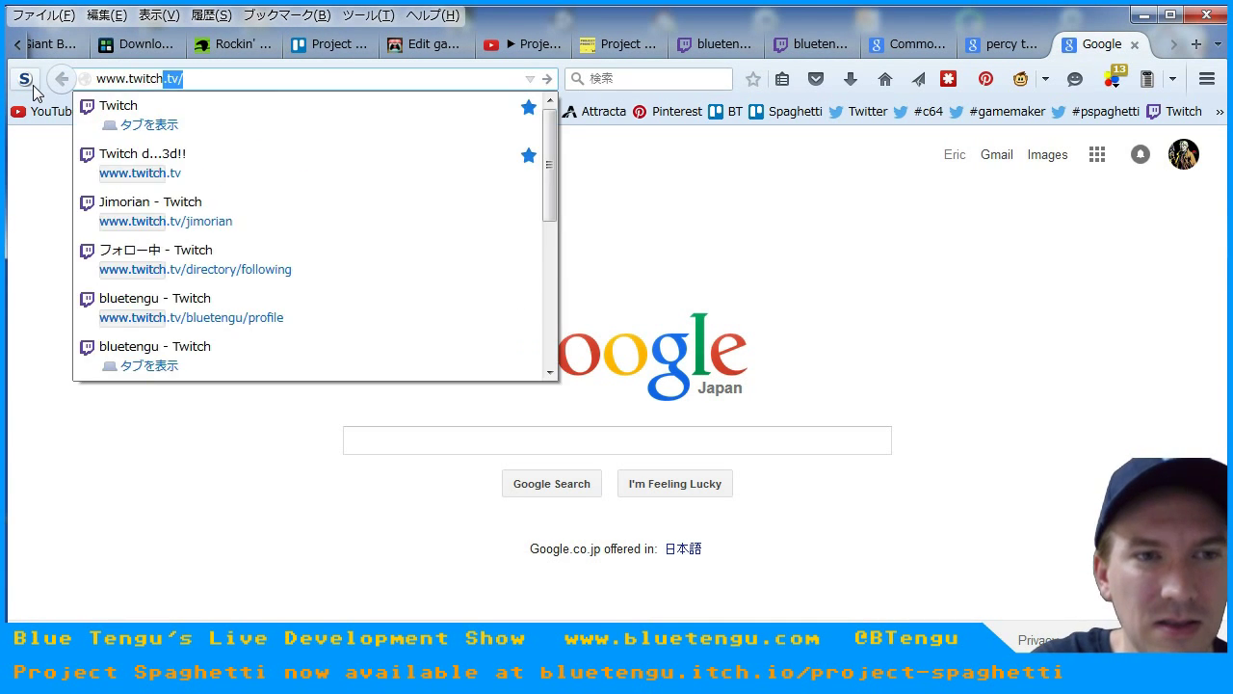
{"action": "type", "text": "o"}
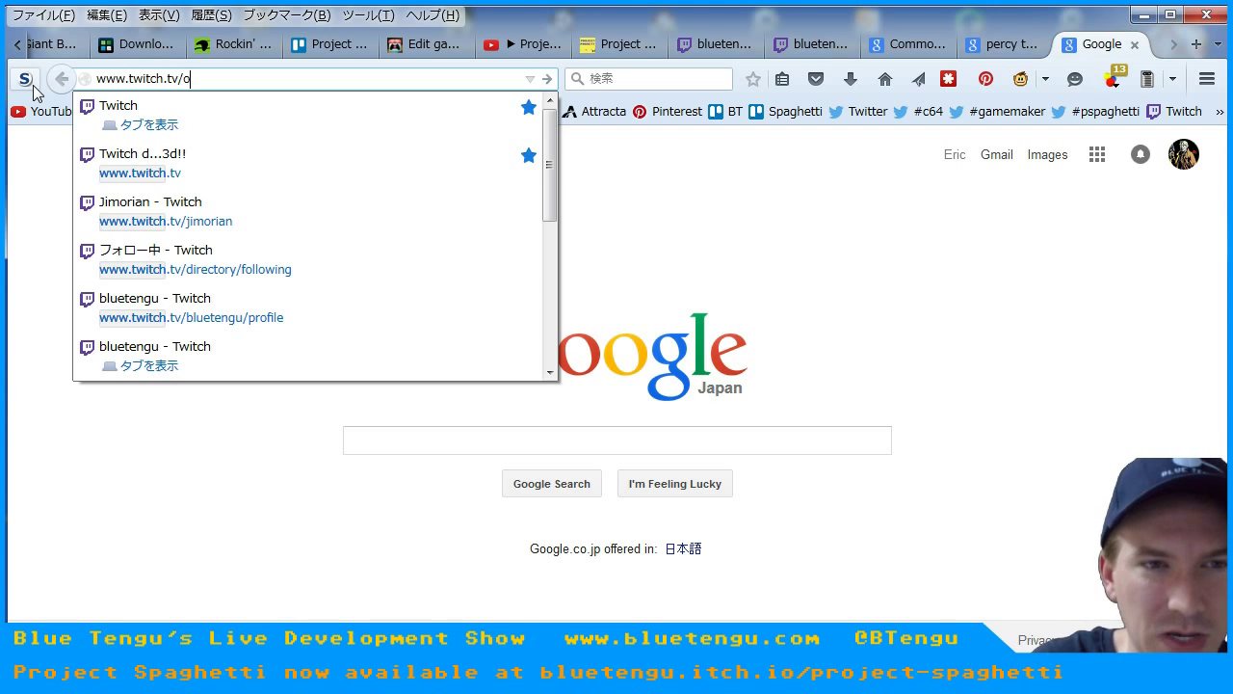
{"action": "key", "text": "BackSpace"}
{"action": "type", "text": "pandabitz"}
{"action": "key", "text": "Return"}
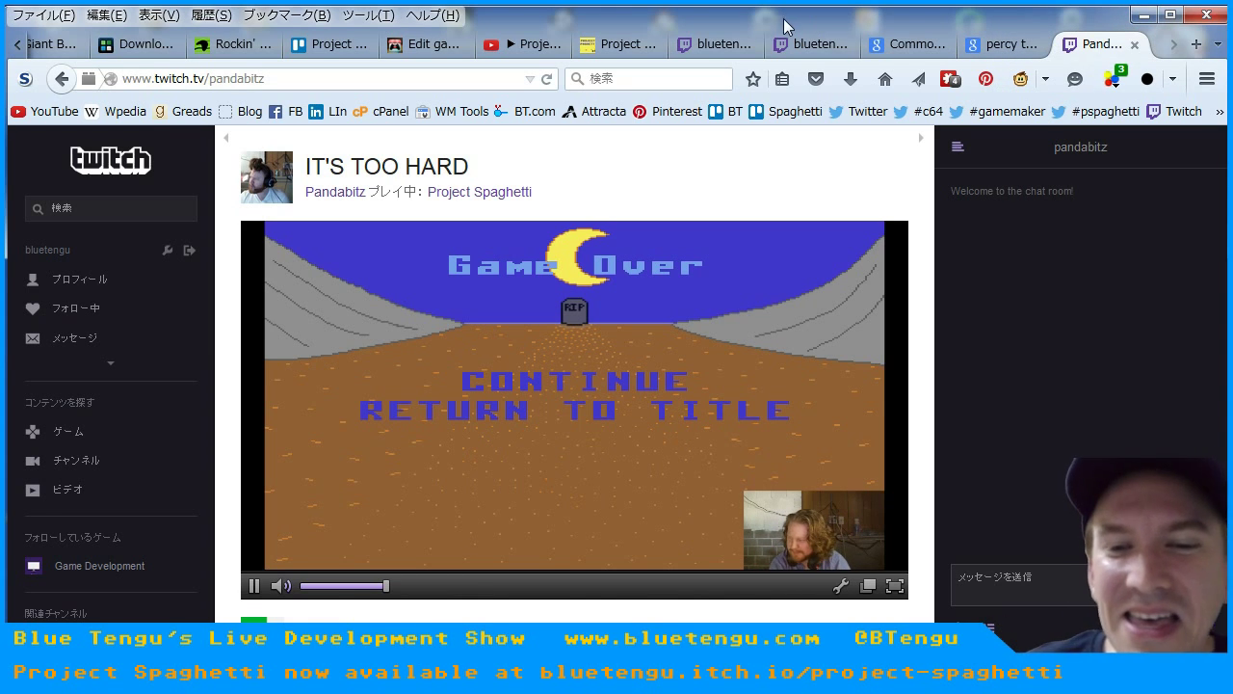
Switch to the Trello board, look through its past episode lists as far as Original "To-Do" Stories, and return to the Pandabitz Twitch stream.
{"action": "left_click", "coordinate": [327, 43]}
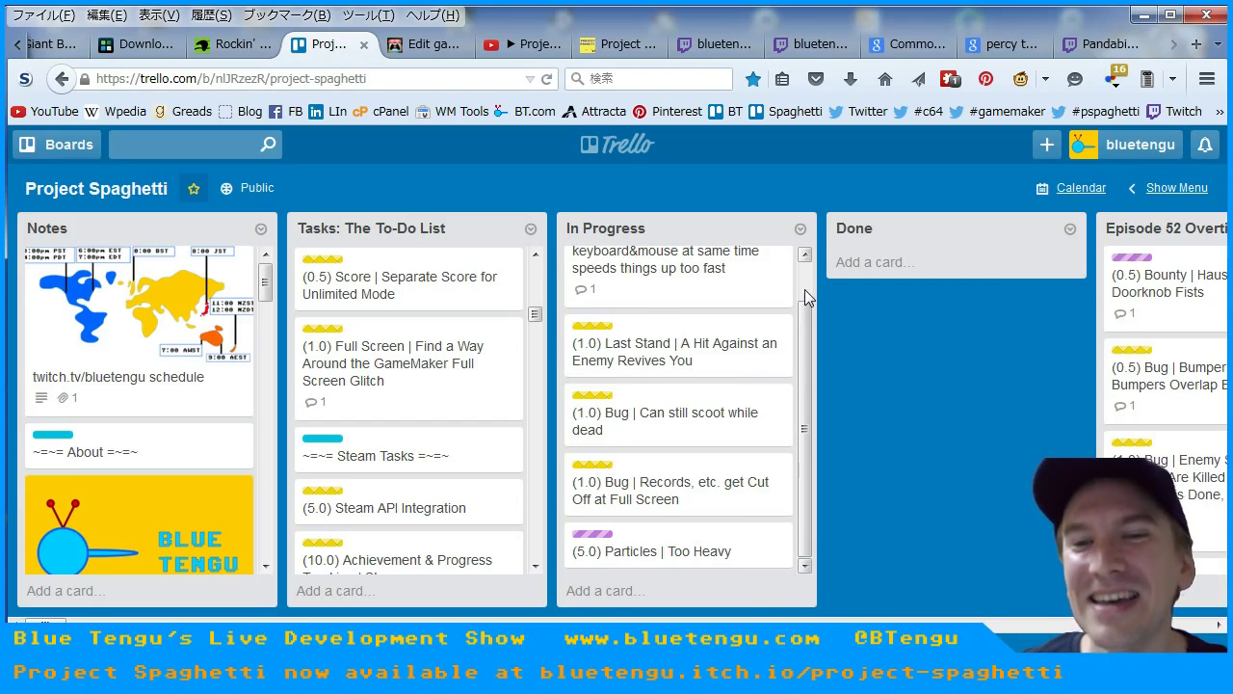
{"action": "scroll", "coordinate": [108, 584], "scroll_direction": "right", "scroll_amount": 15}
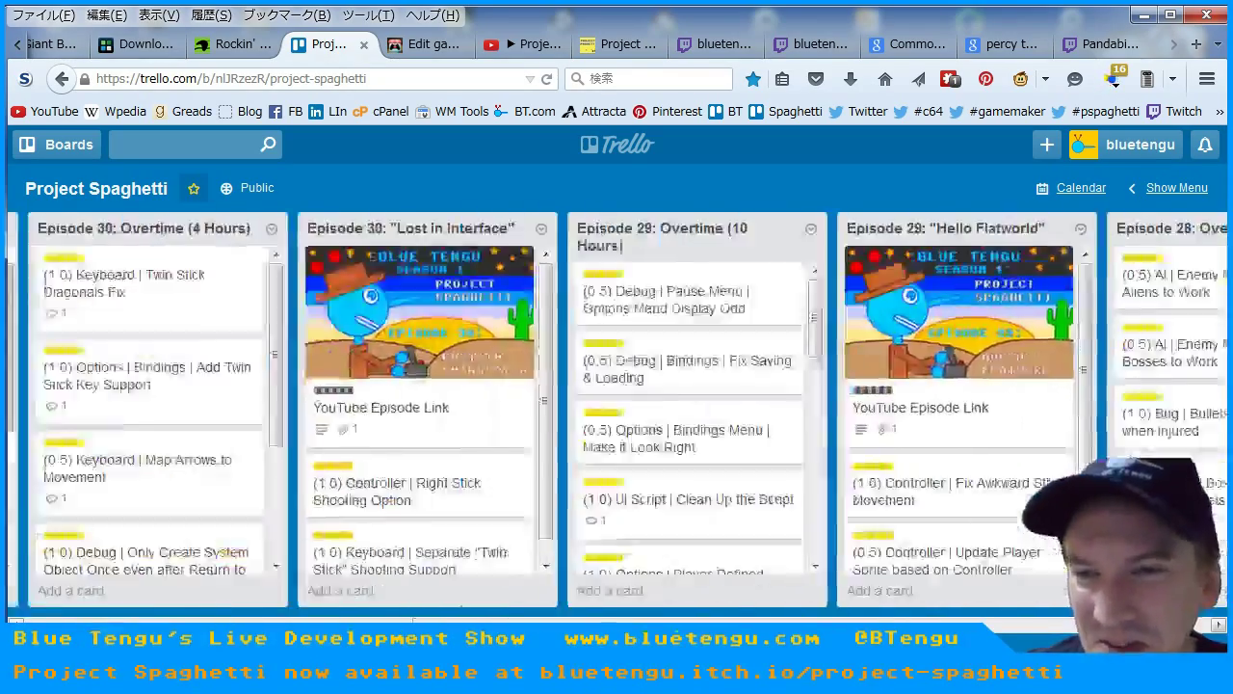
{"action": "scroll", "coordinate": [617, 405], "scroll_direction": "right", "scroll_amount": 15}
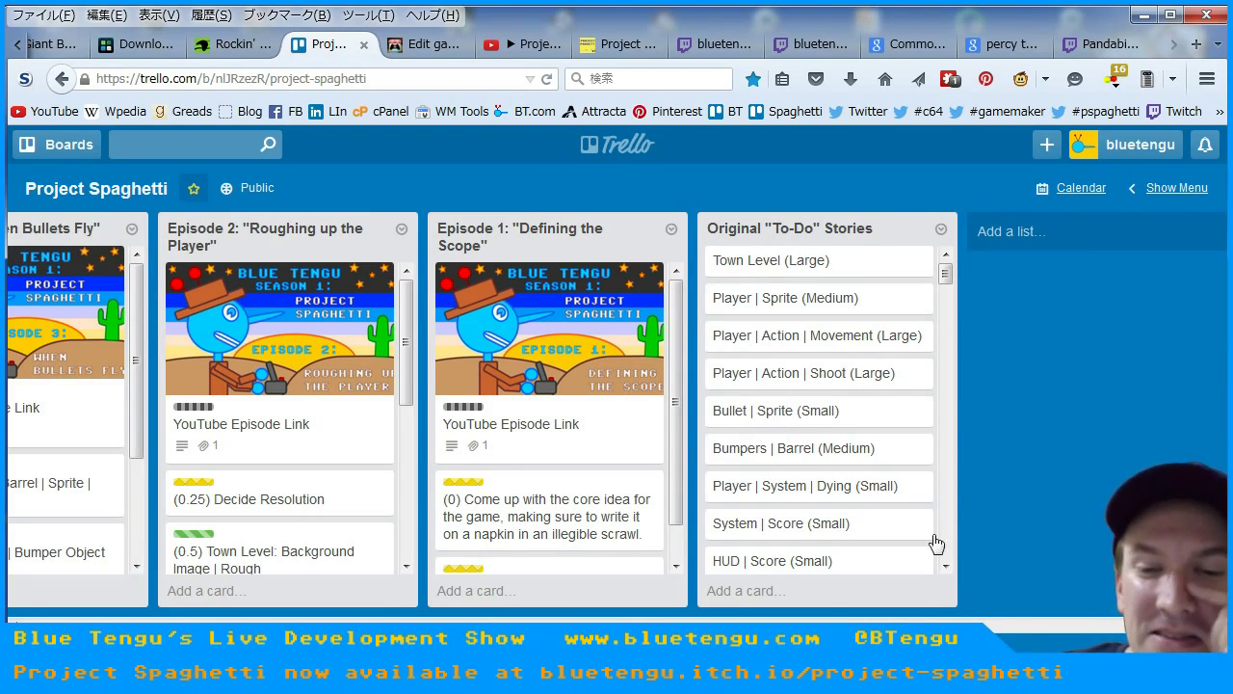
{"action": "scroll", "coordinate": [949, 617], "scroll_direction": "left", "scroll_amount": 15}
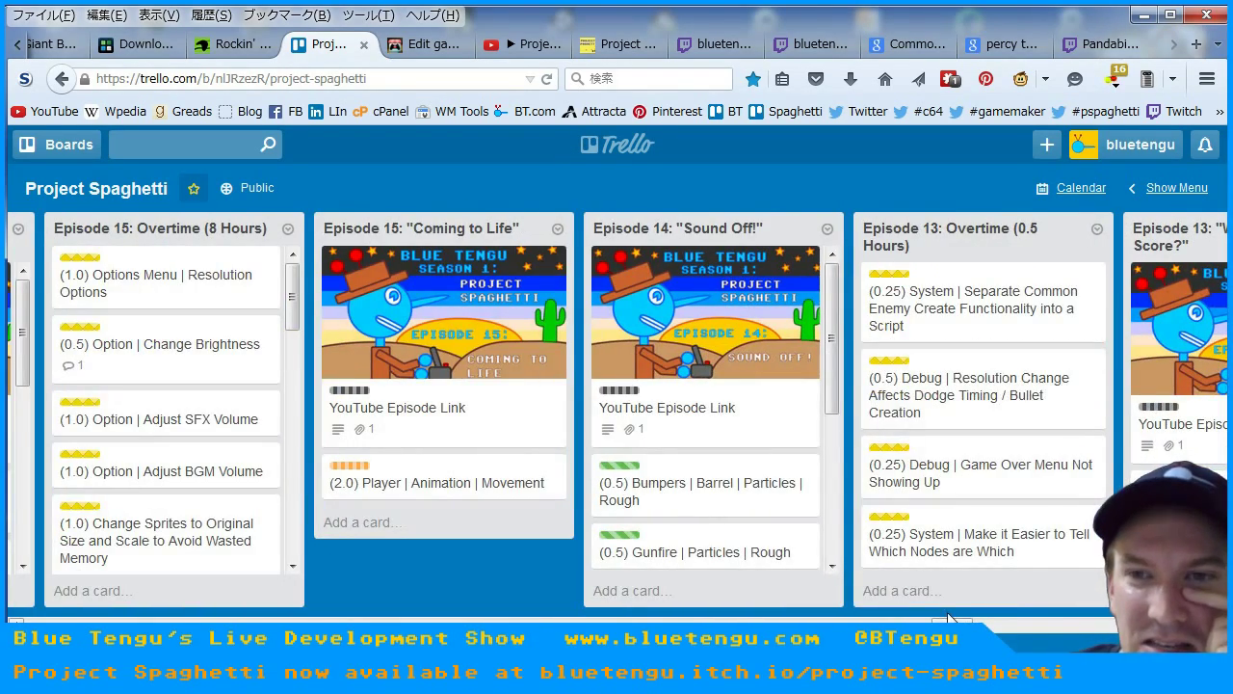
{"action": "left_click", "coordinate": [1108, 44]}
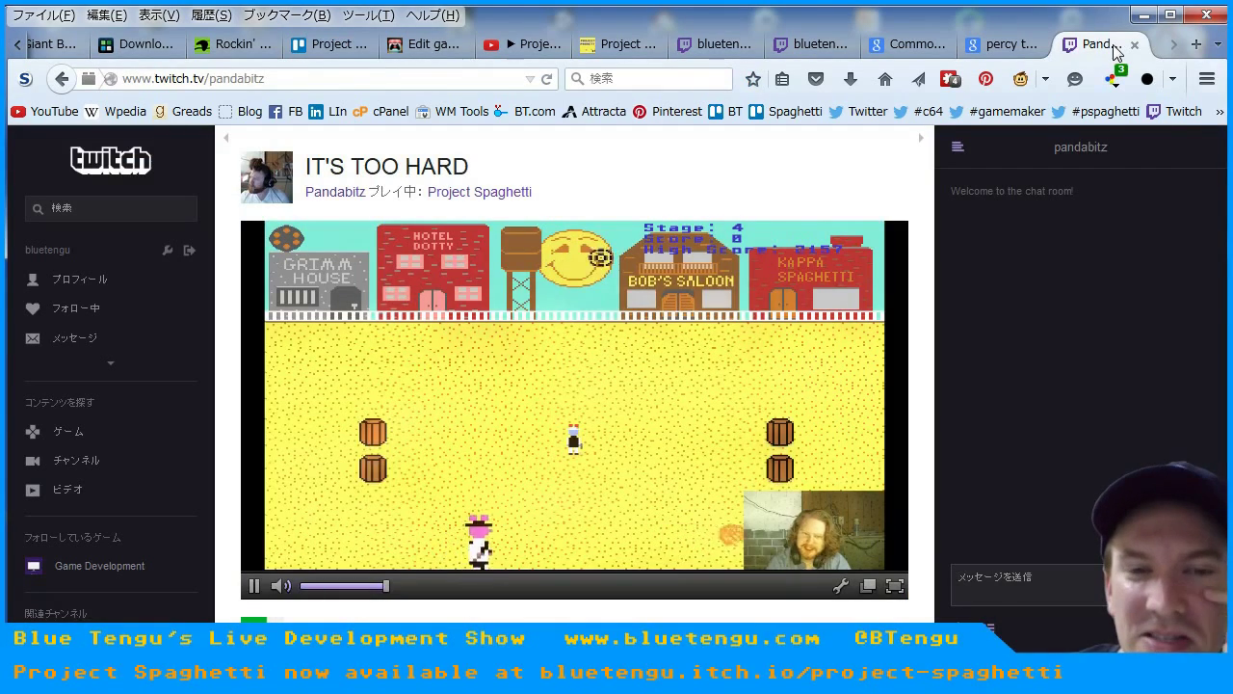